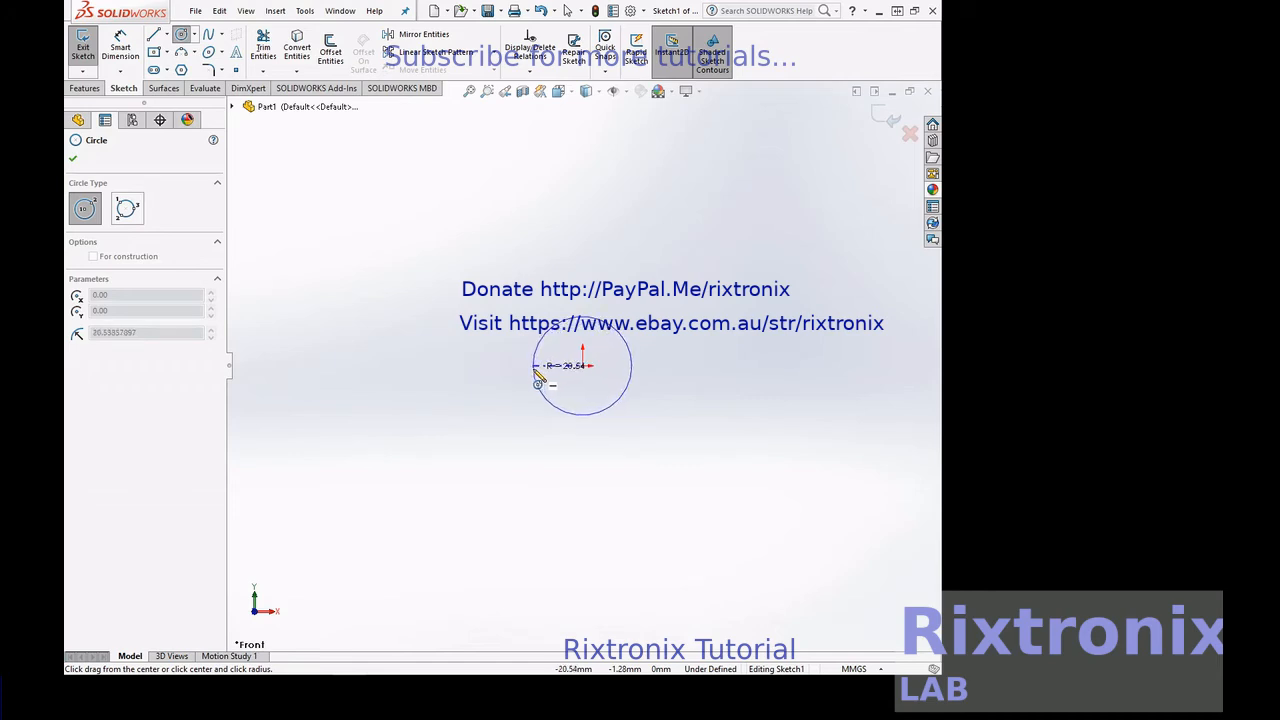
Step: Draw a circle of about 20.54 mm radius centred on the origin and exit the sketch
click(537, 375)
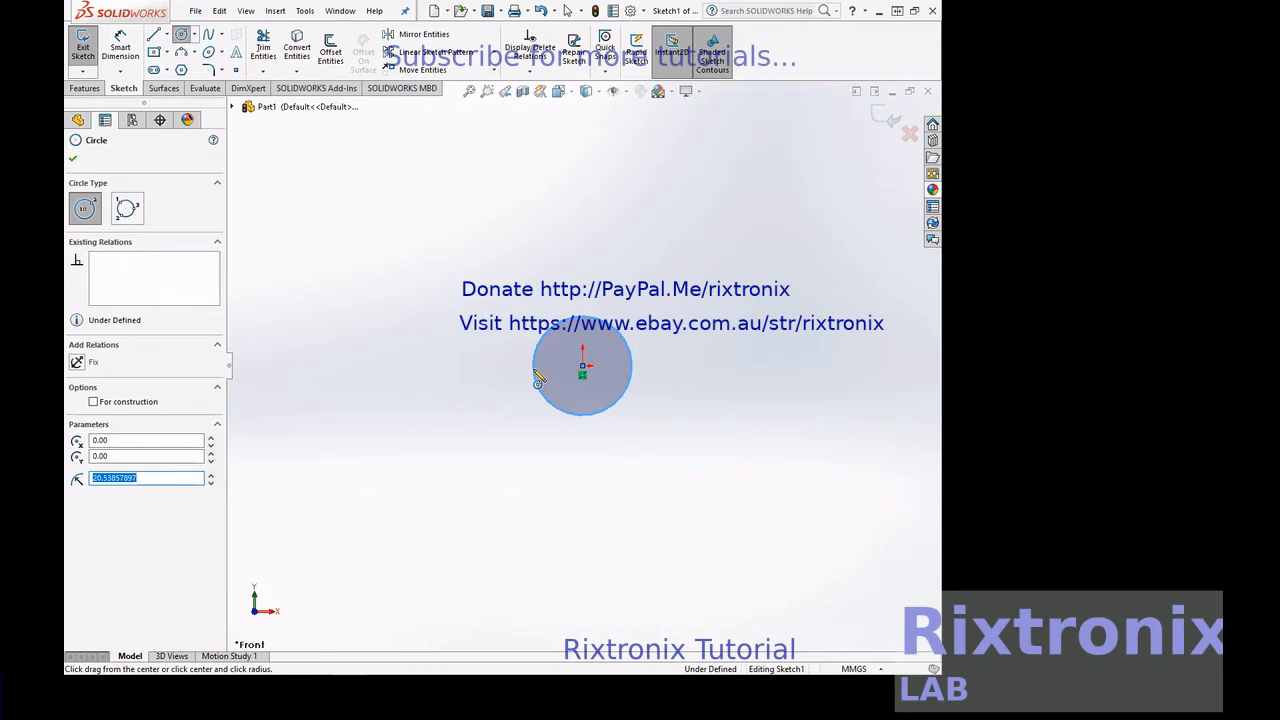
key(Escape)
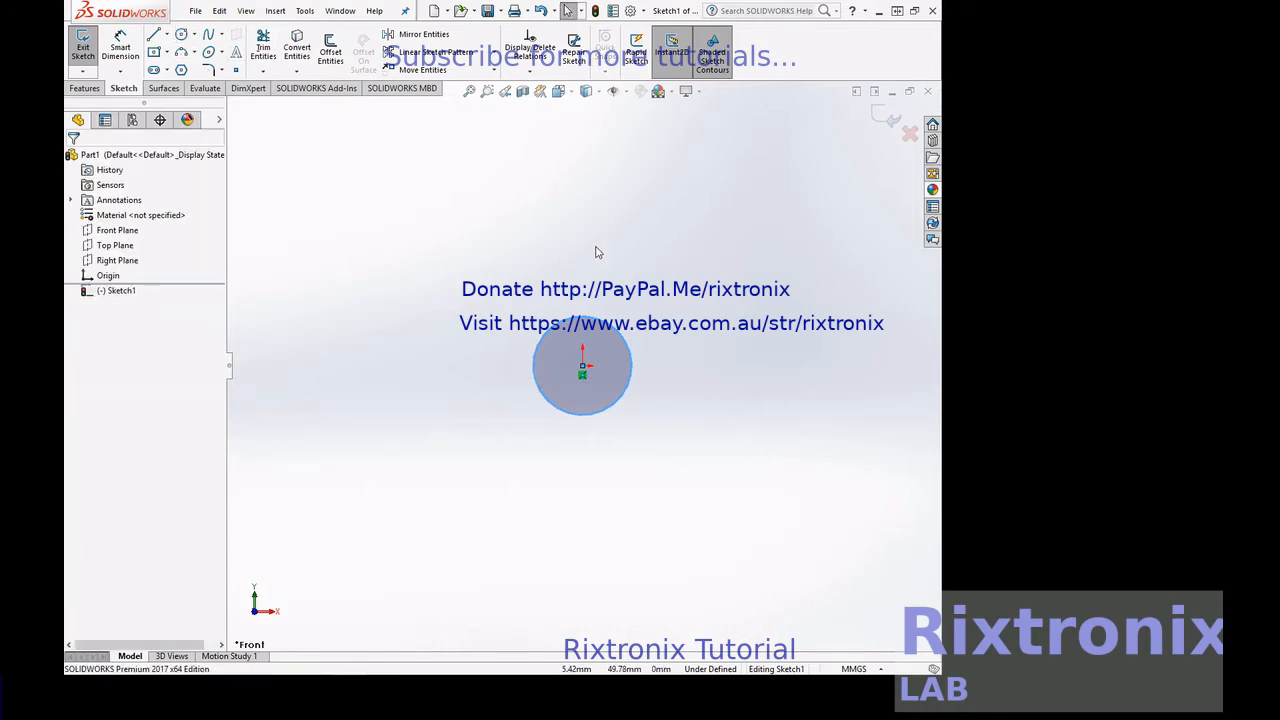
click(90, 57)
Step: Extrude the circle sketch as a blind boss with a depth of 5 mm
click(88, 90)
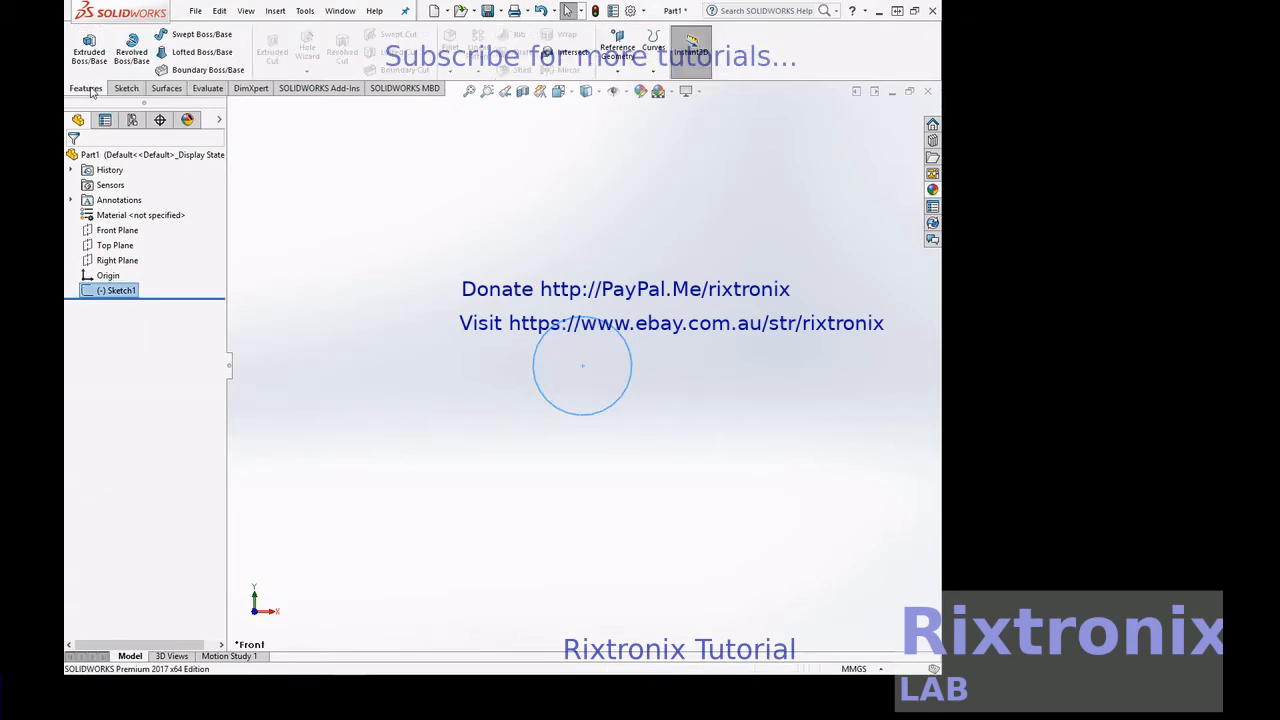
click(585, 367)
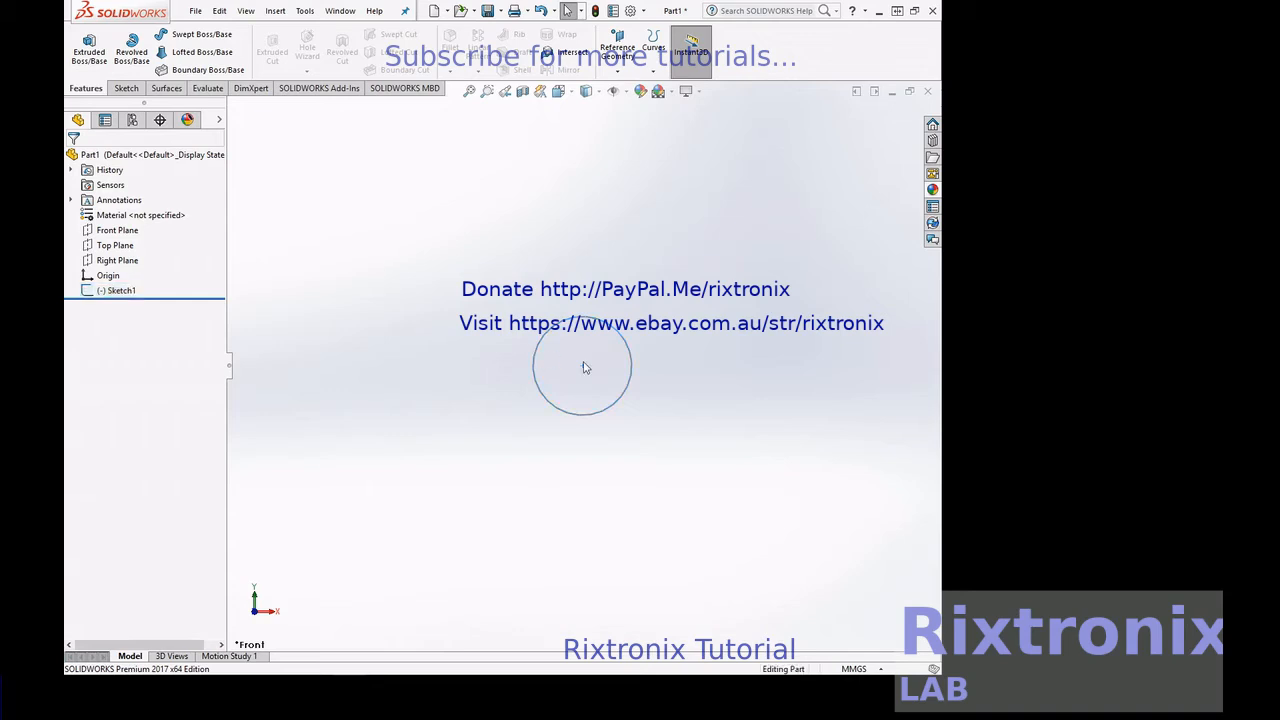
click(91, 55)
key(Escape)
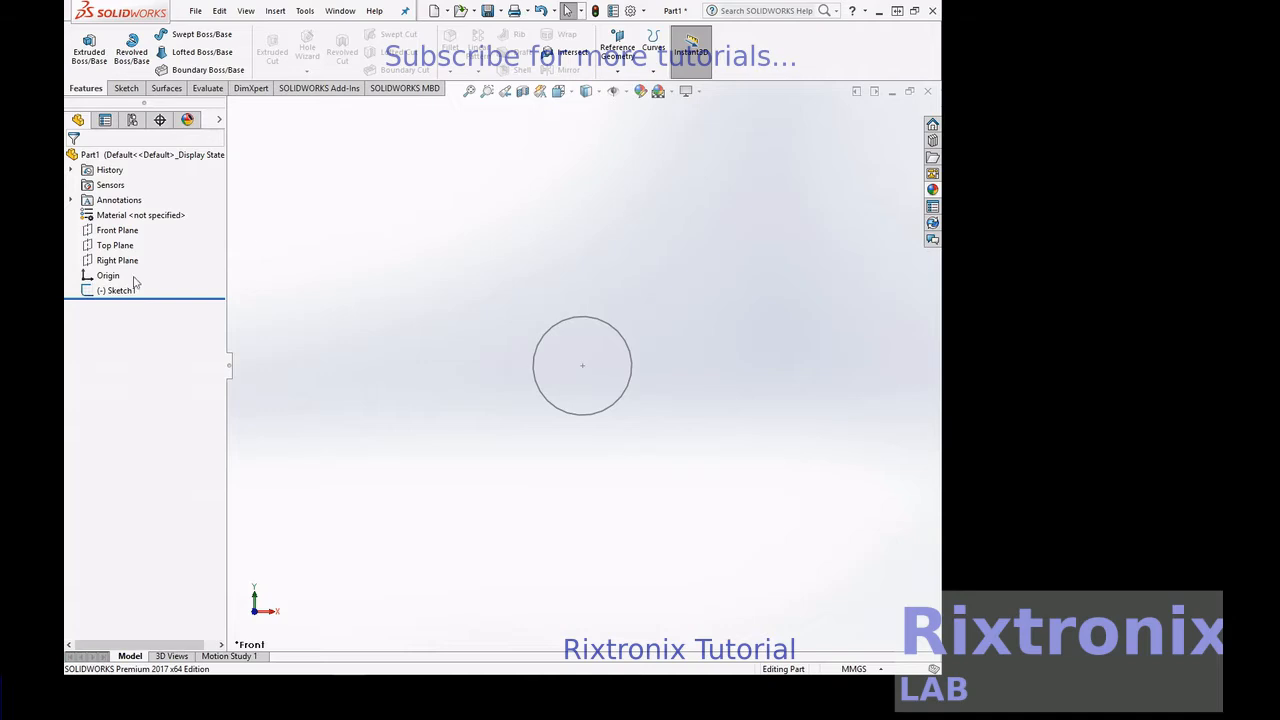
click(128, 289)
click(89, 45)
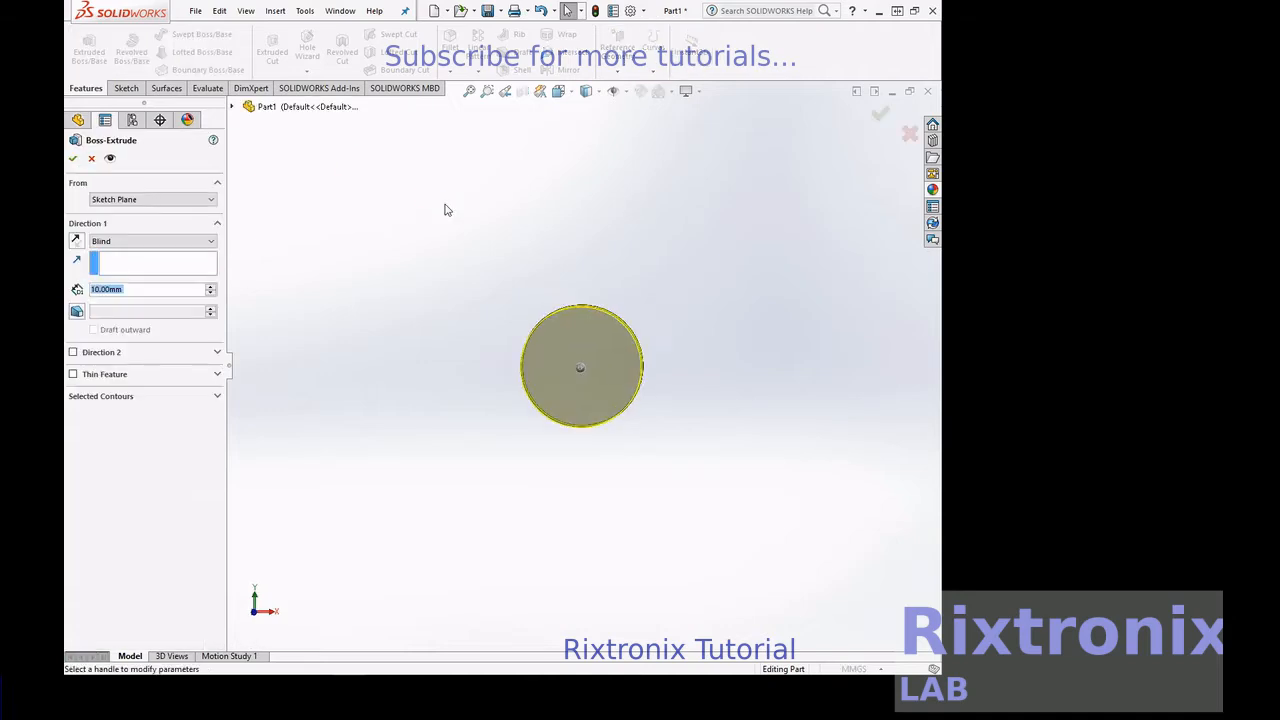
click(168, 289)
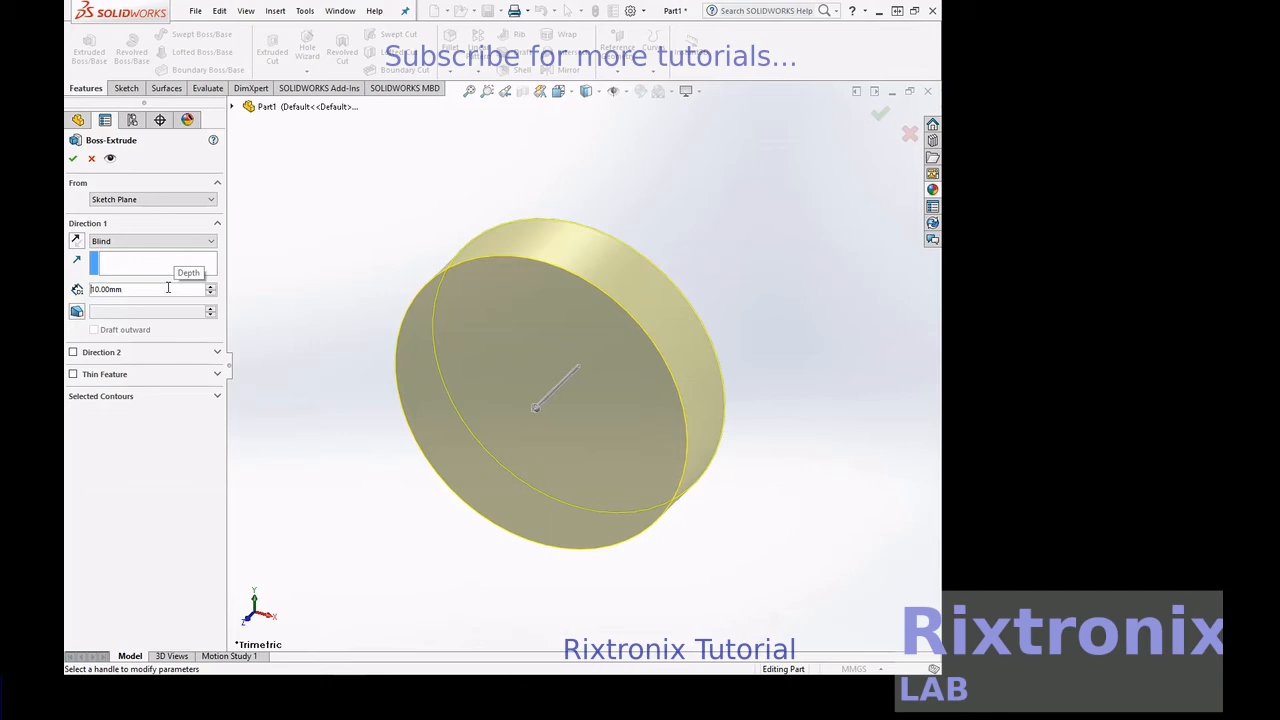
key(shift+Right)
key(Right)
key(Right)
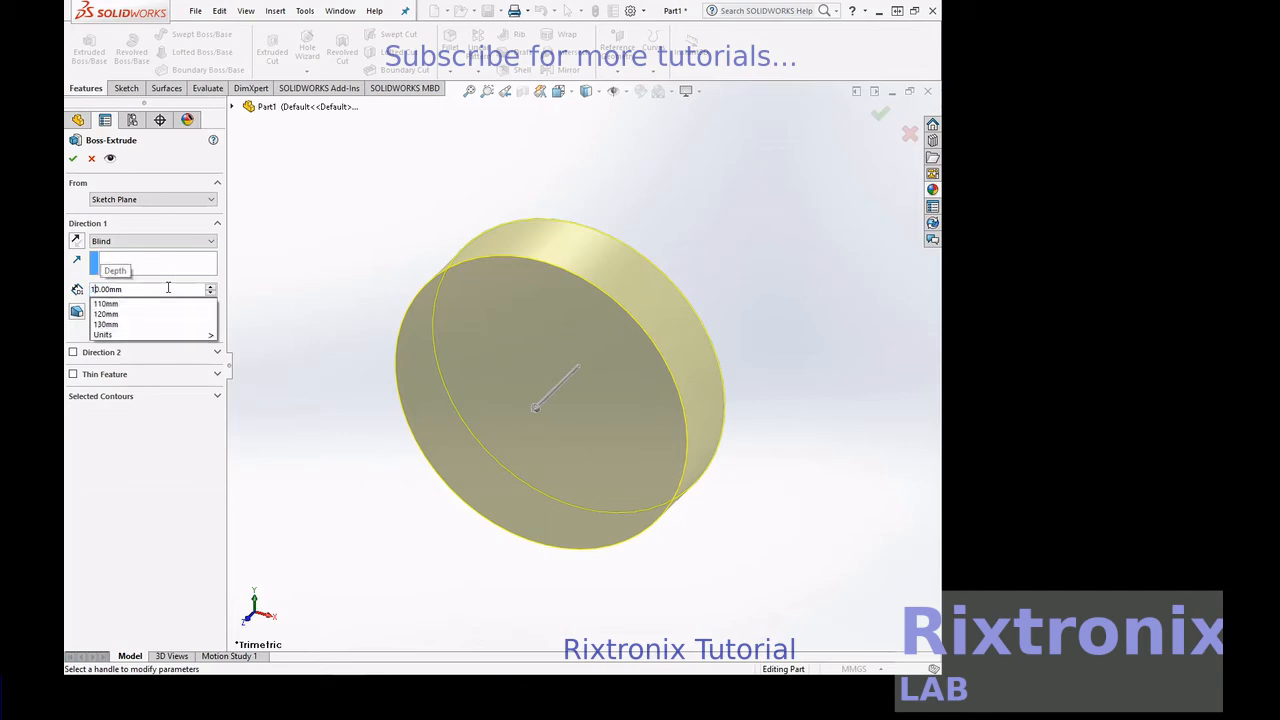
key(shift+Left)
key(shift+Left)
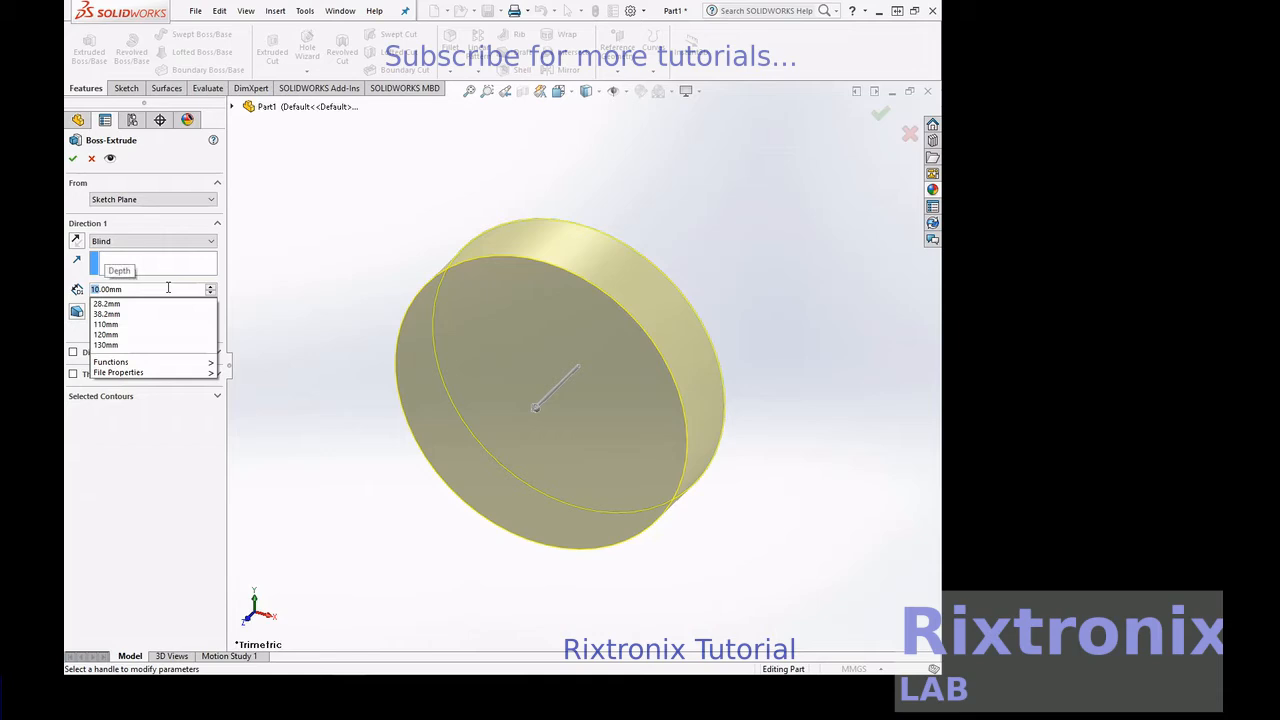
text(3)
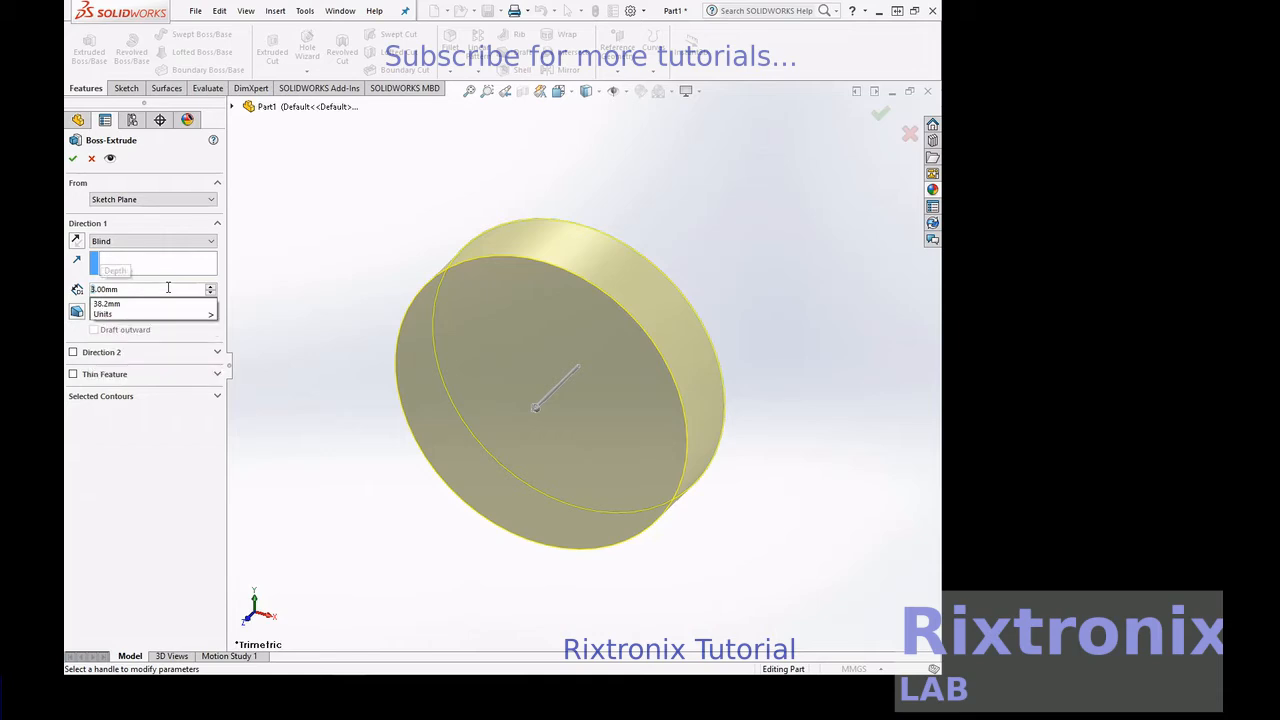
key(BackSpace)
text(5)
key(Return)
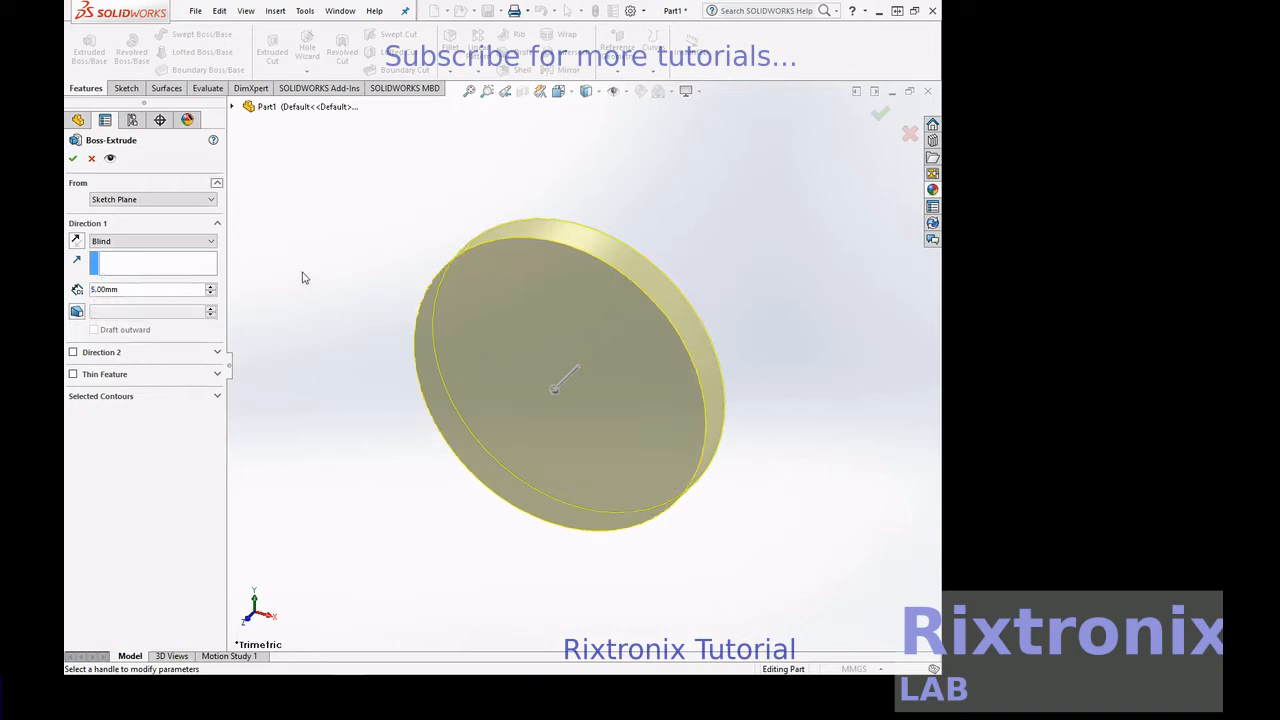
click(72, 158)
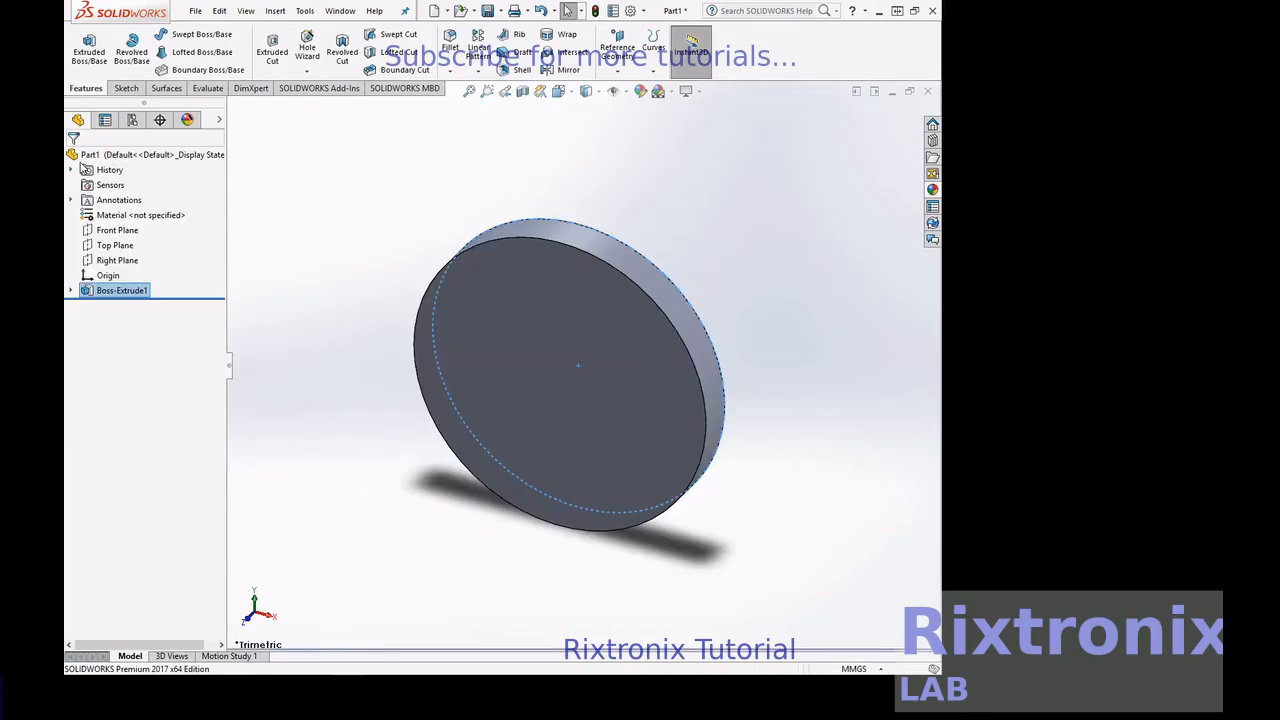
Step: Orient the view normal to the Front Plane and set the display style to Hidden Lines Removed
right_click(738, 252)
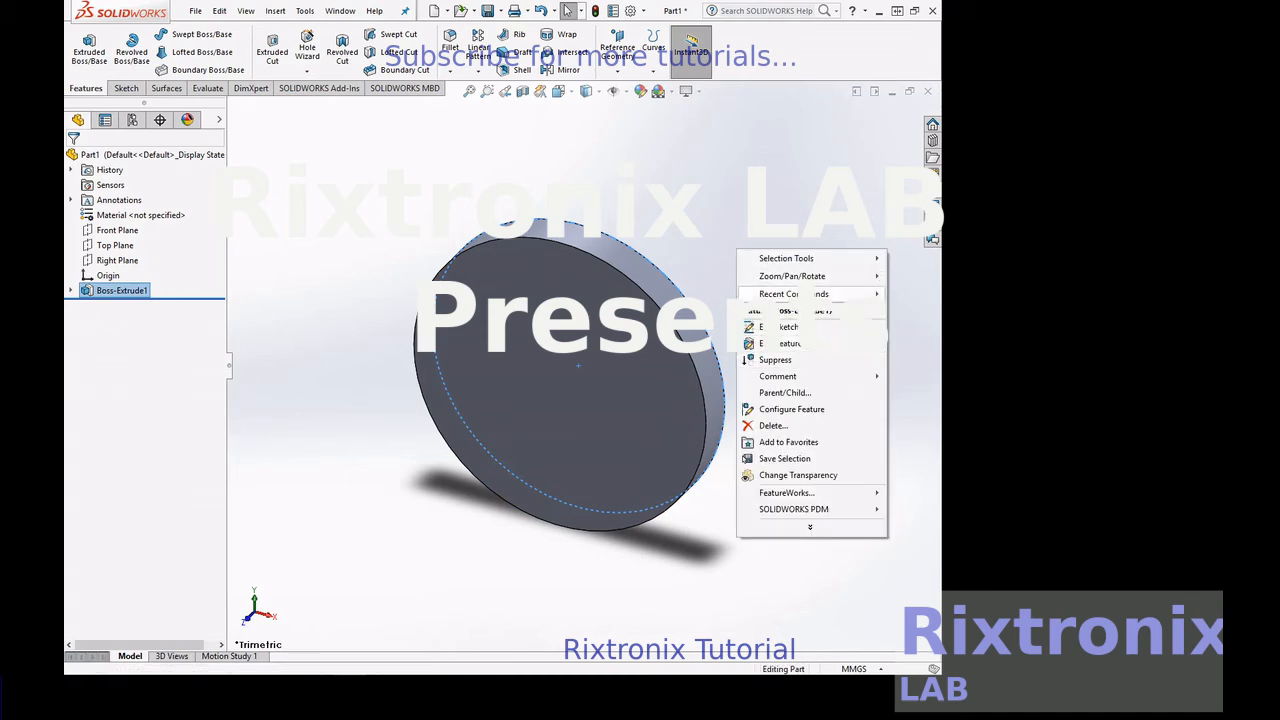
mouse_move(790, 294)
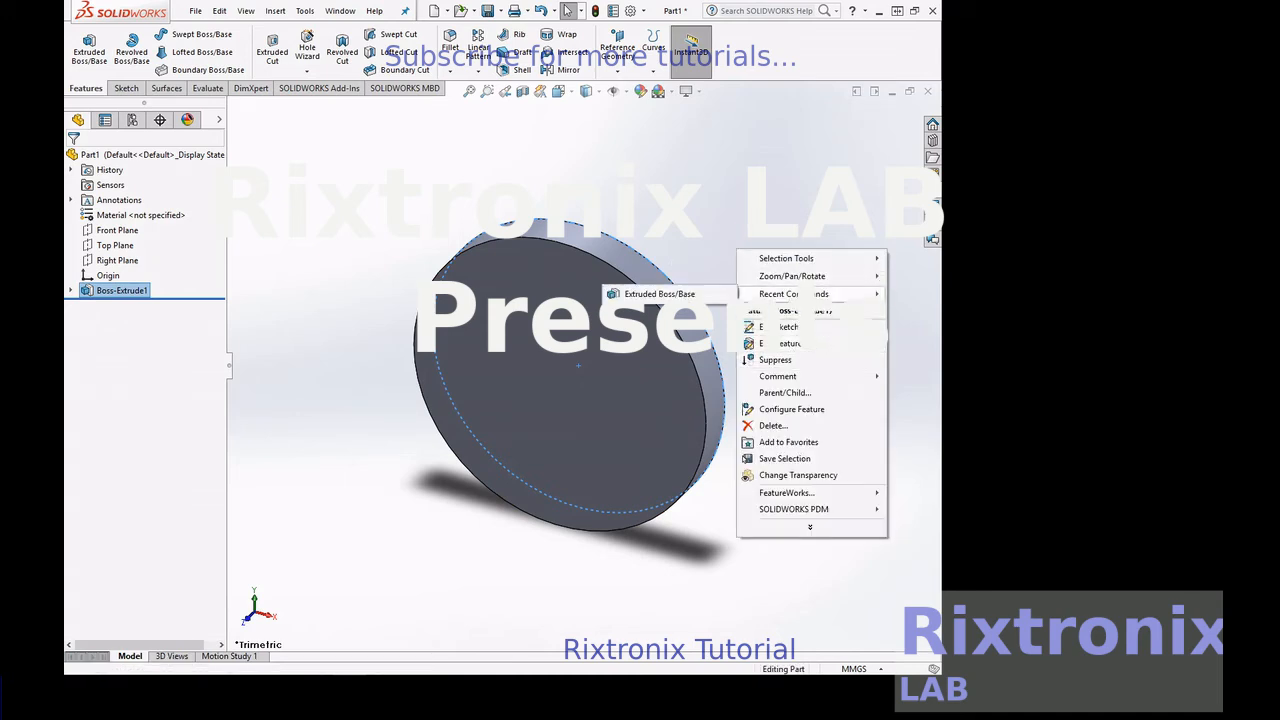
click(117, 230)
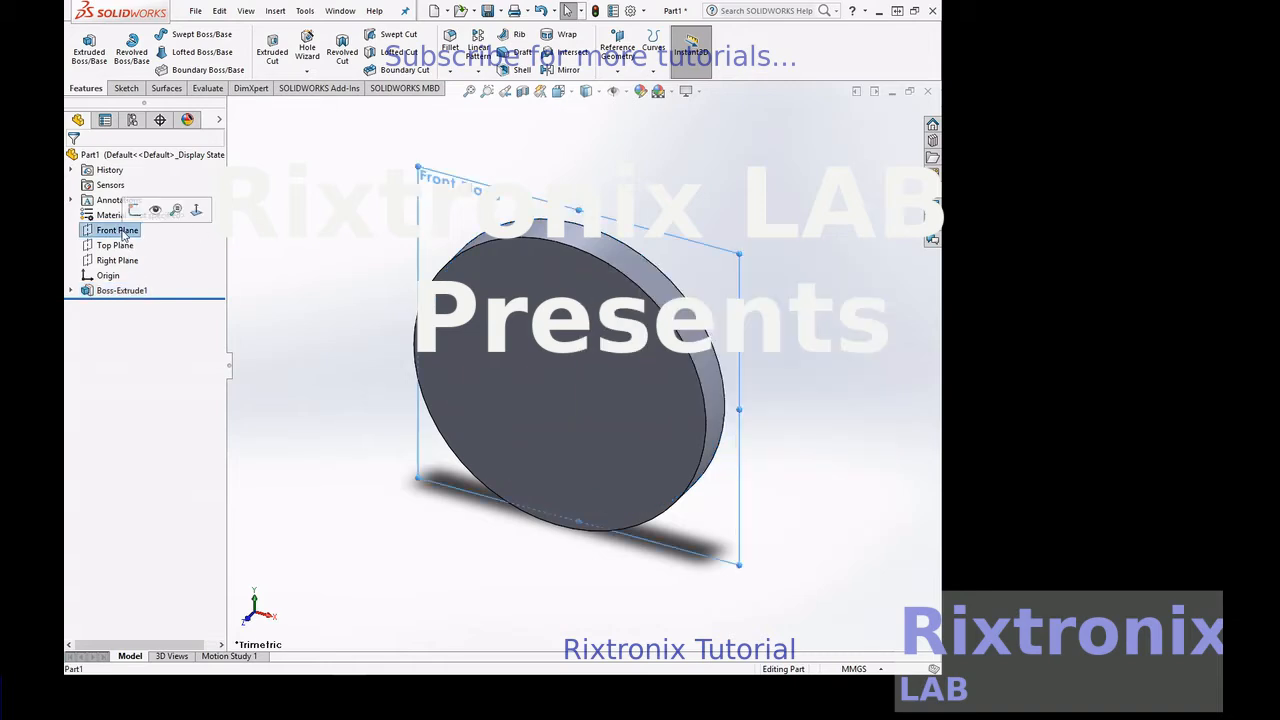
right_click(130, 237)
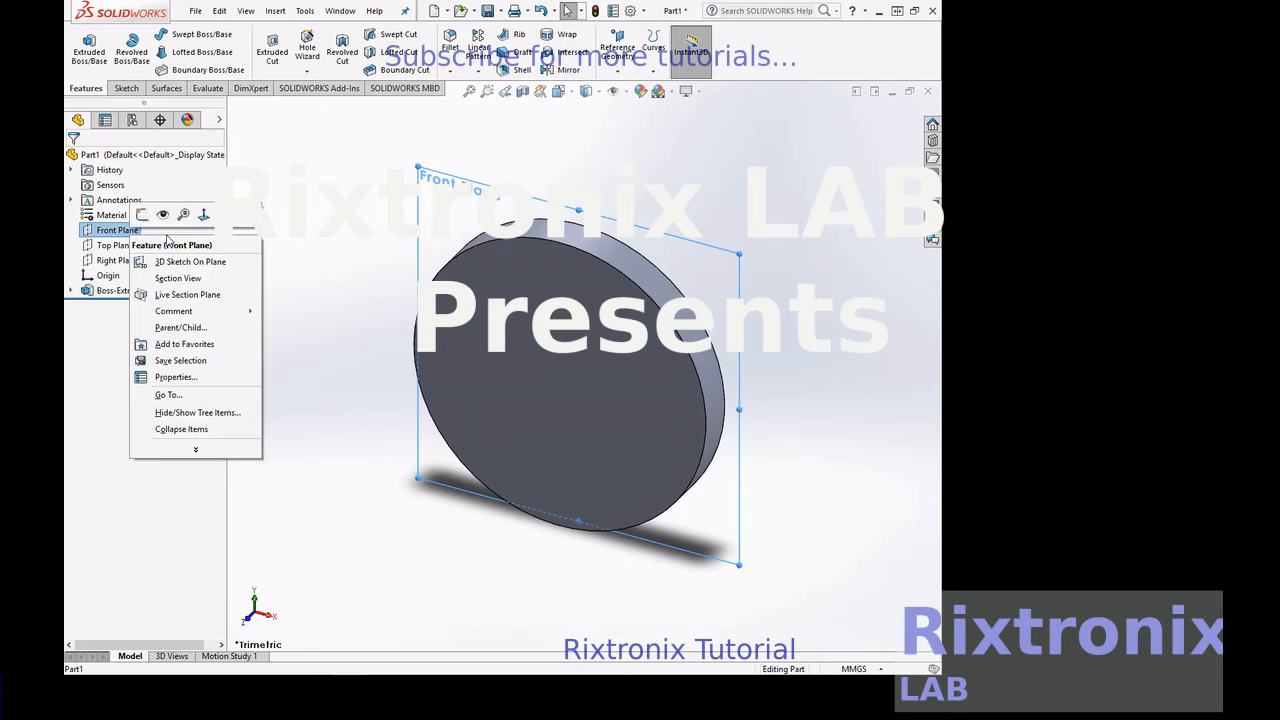
click(203, 215)
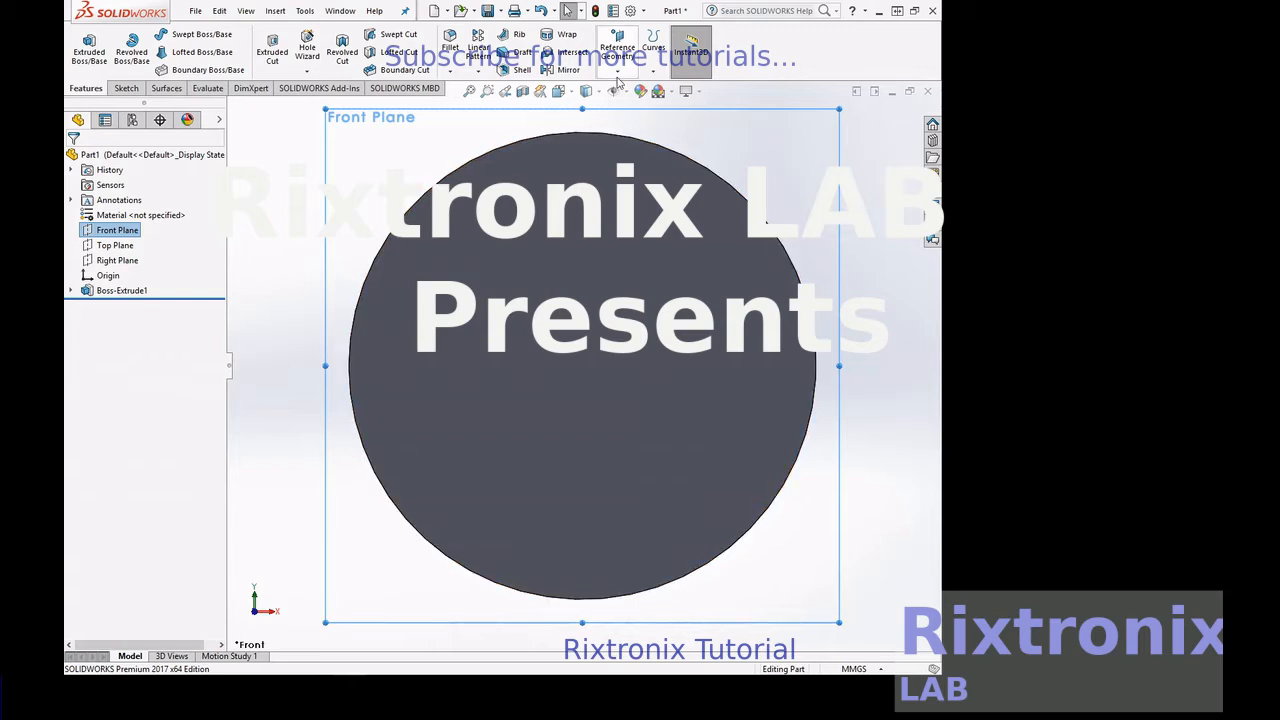
mouse_move(594, 93)
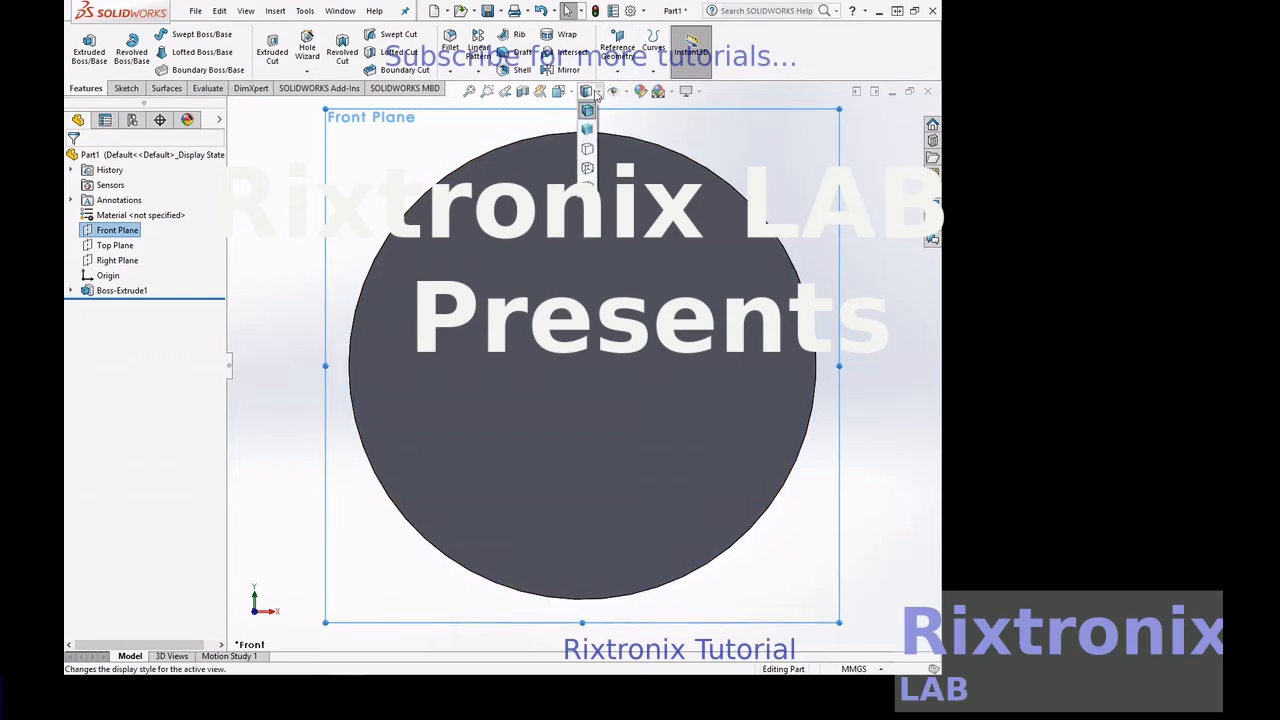
click(587, 148)
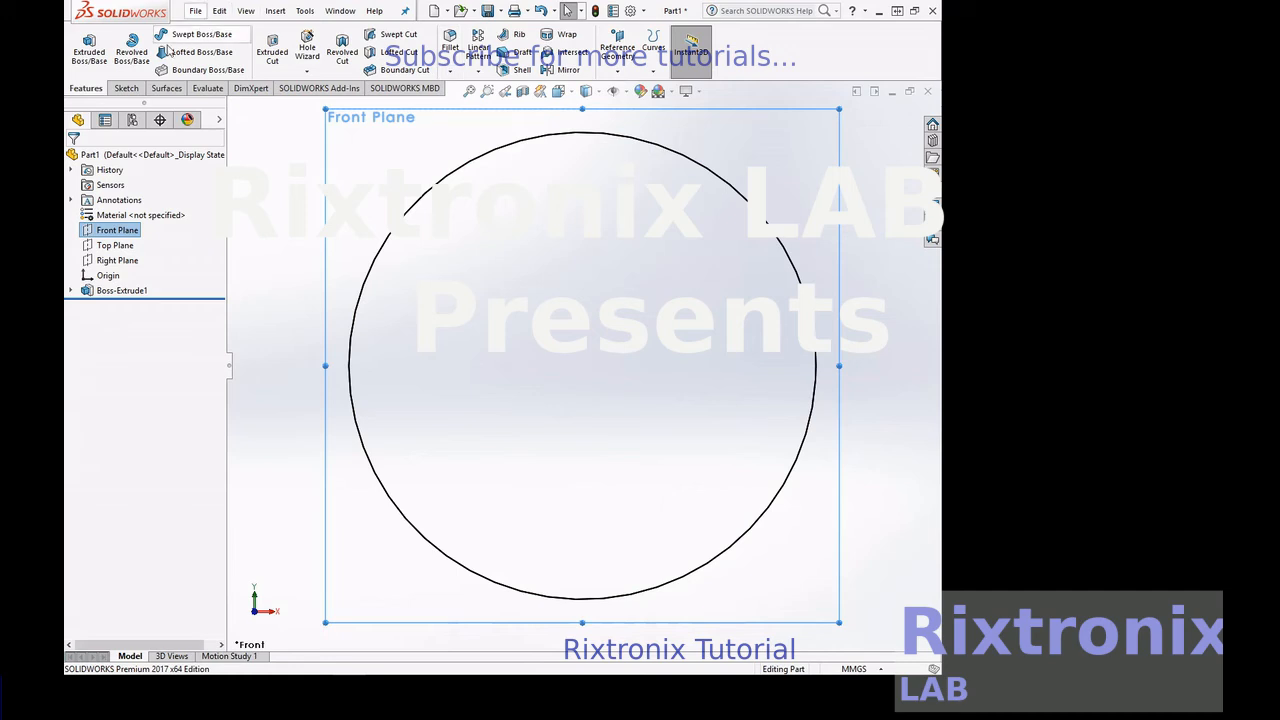
Step: Sketch a circle of about 7.85 mm radius centred on the origin on the Front Plane, and exit the sketch
click(126, 88)
click(179, 40)
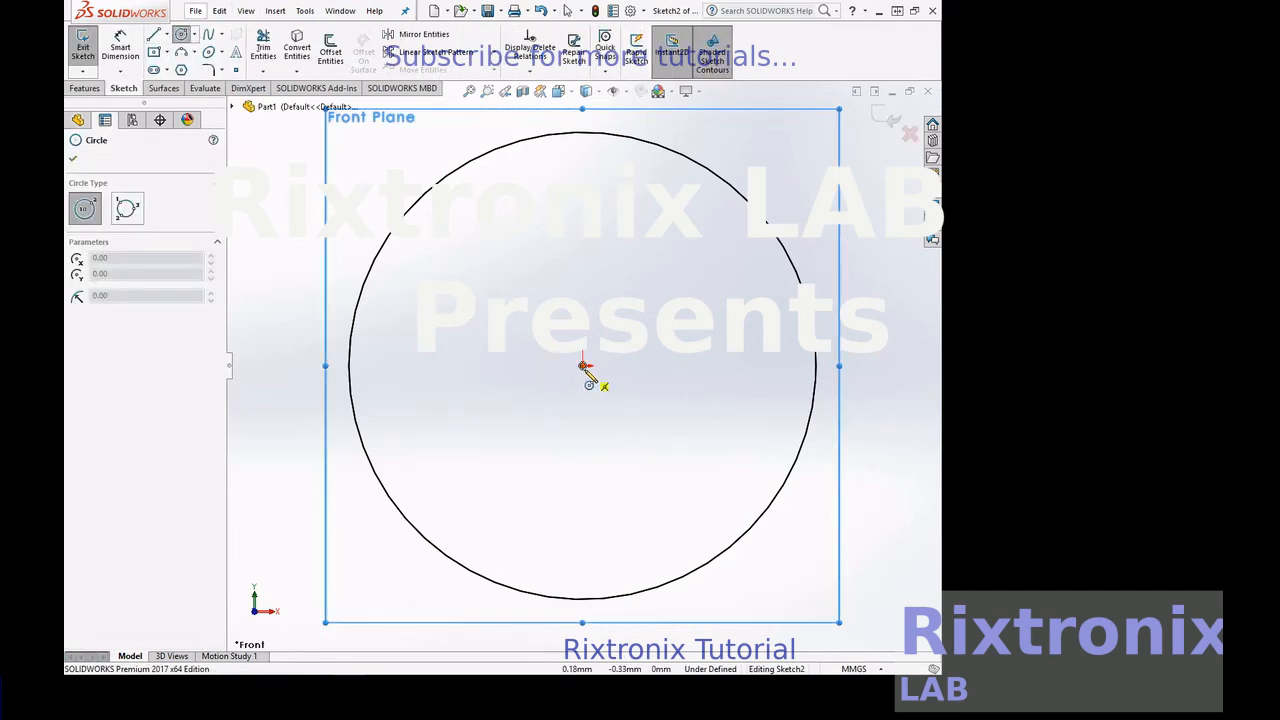
click(583, 366)
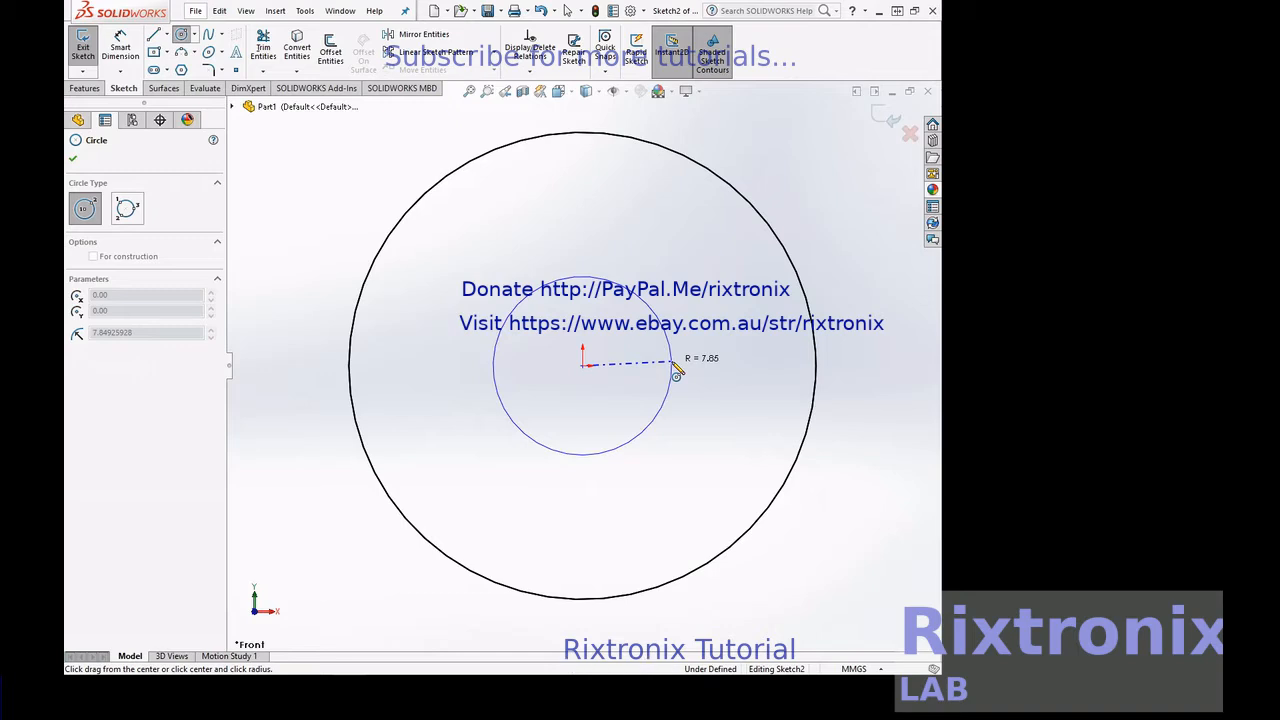
click(676, 371)
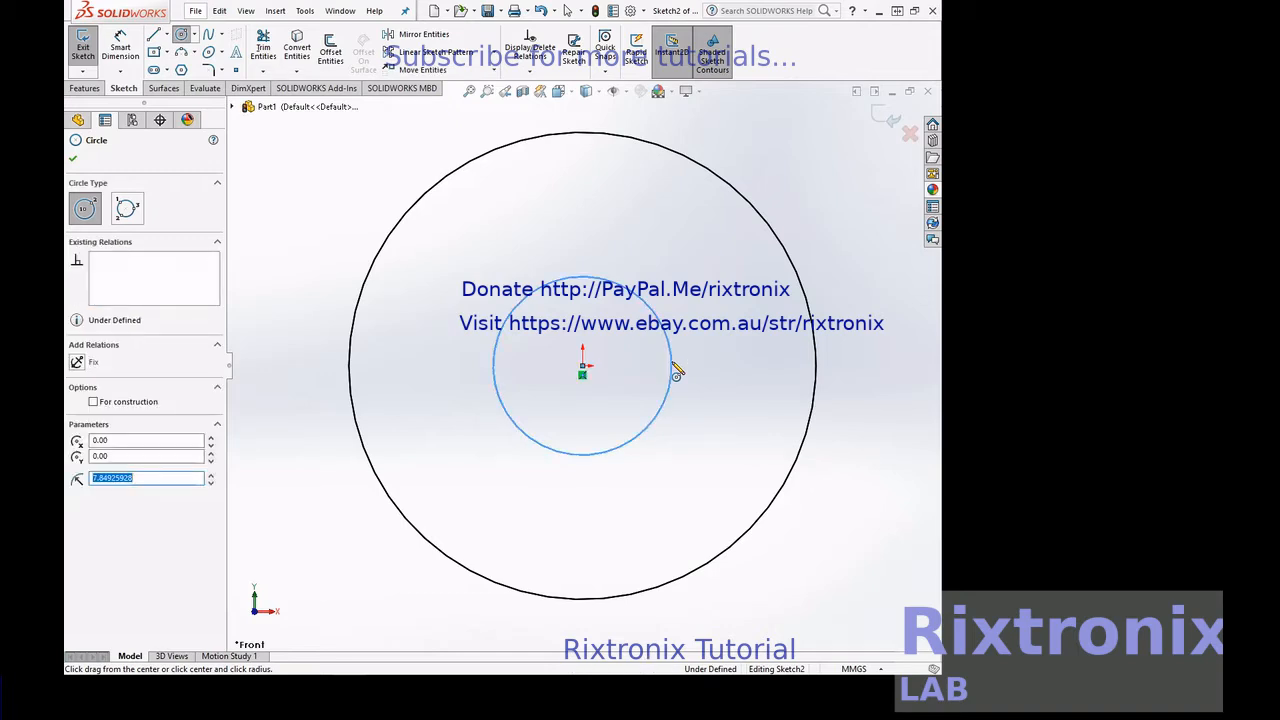
key(Escape)
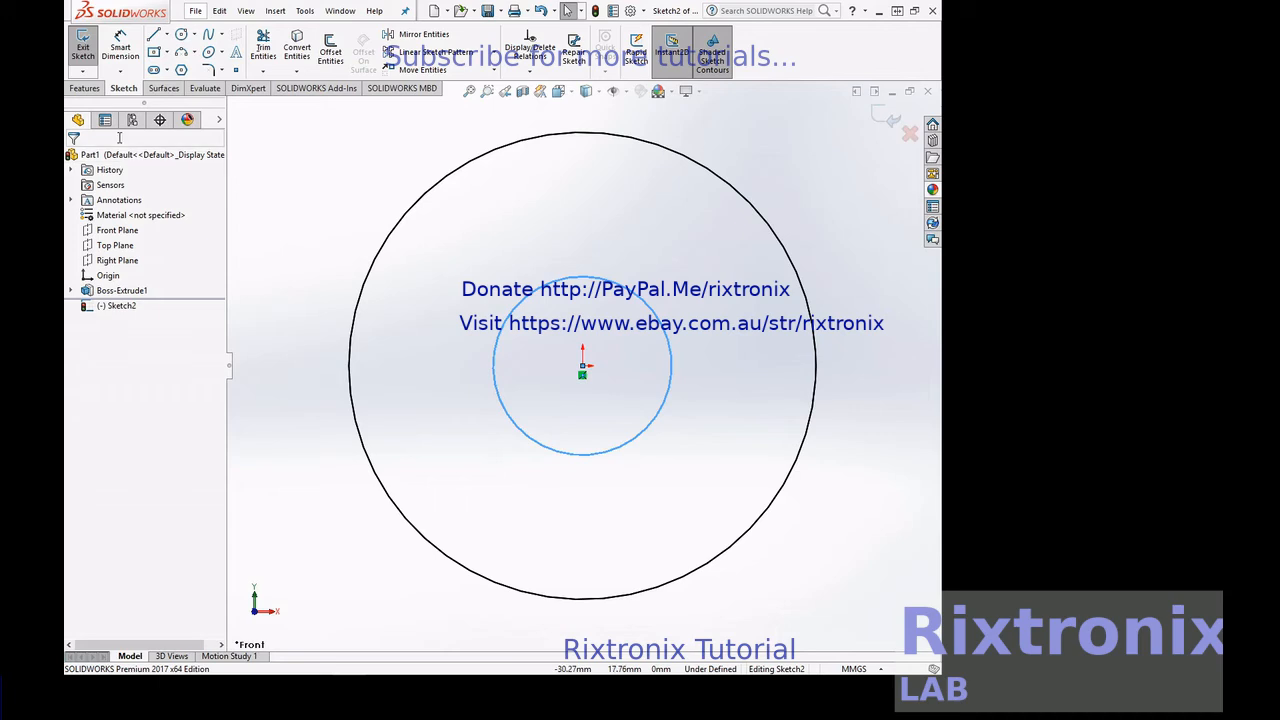
click(83, 45)
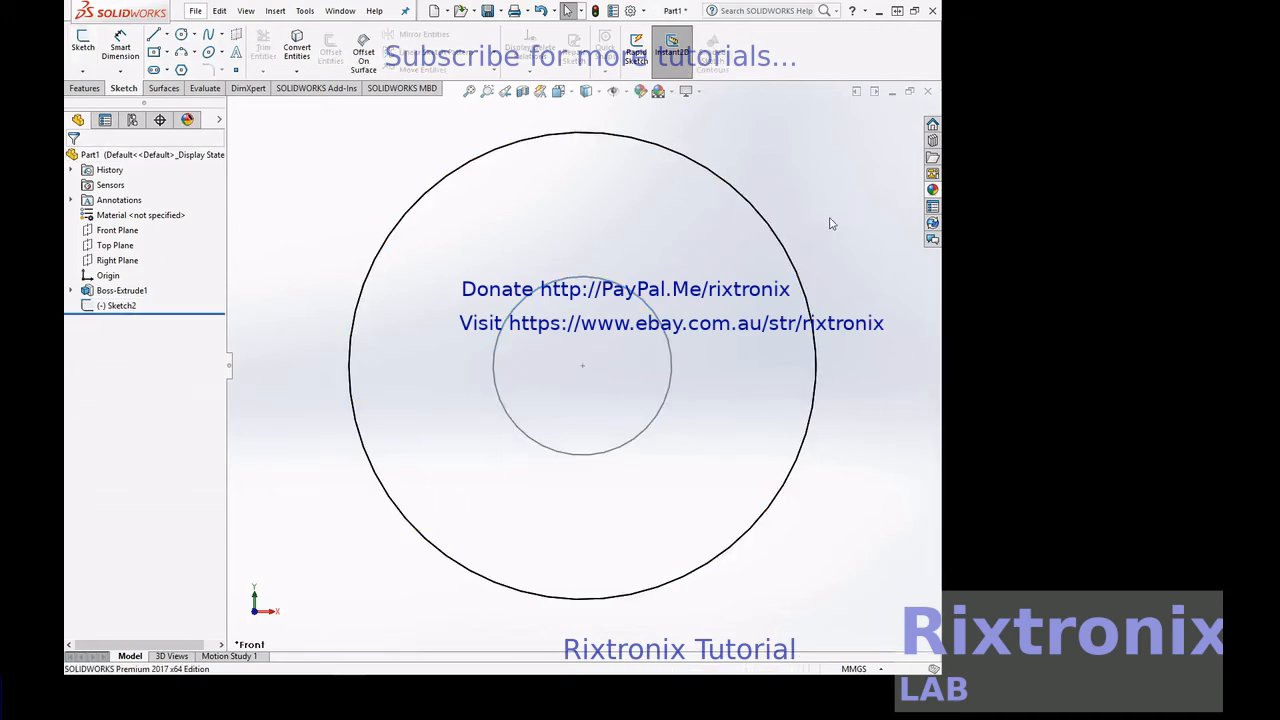
Step: Set up a blind boss extrusion of the inner circle sketch with a depth of 30 mm
right_click(880, 214)
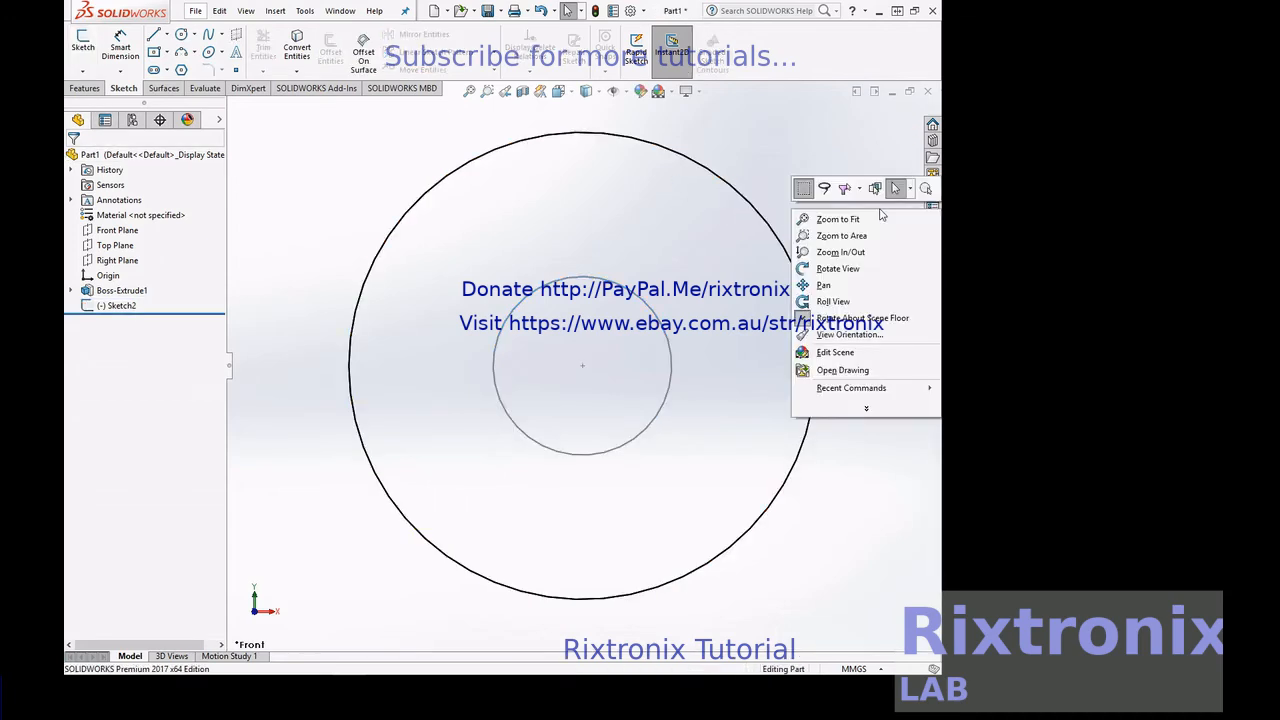
click(862, 265)
drag(860, 265, 755, 318)
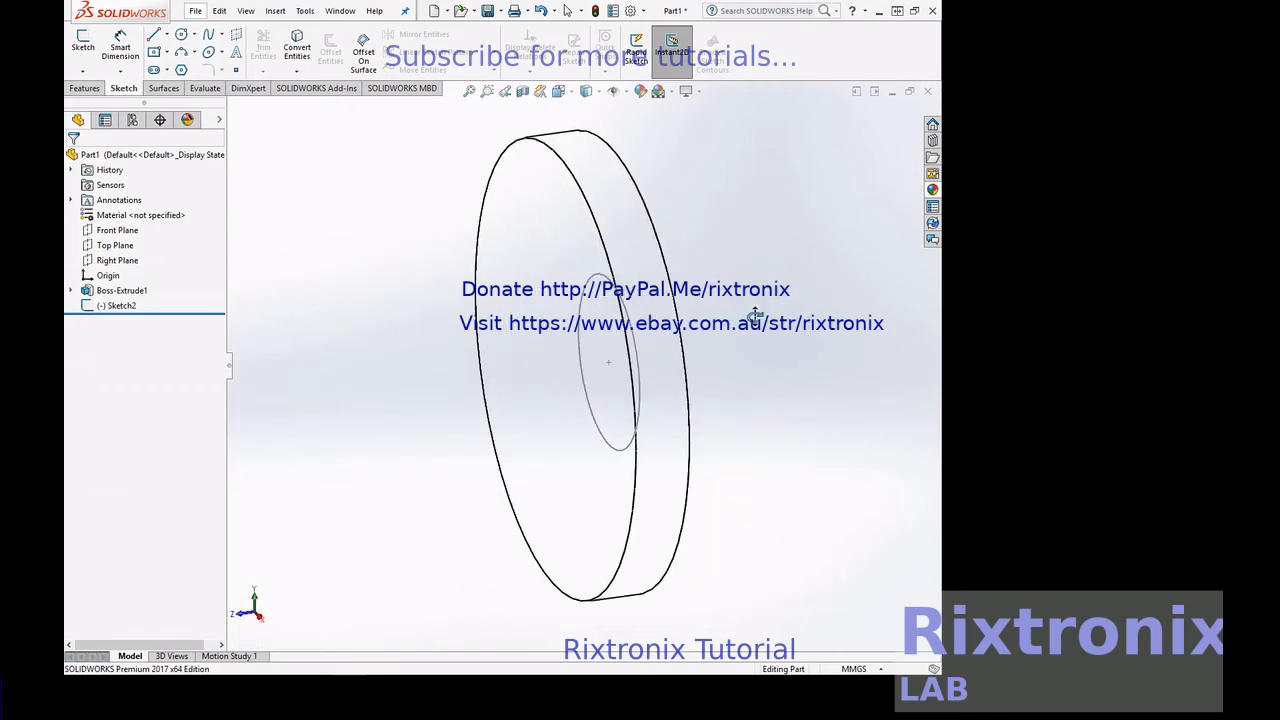
click(85, 88)
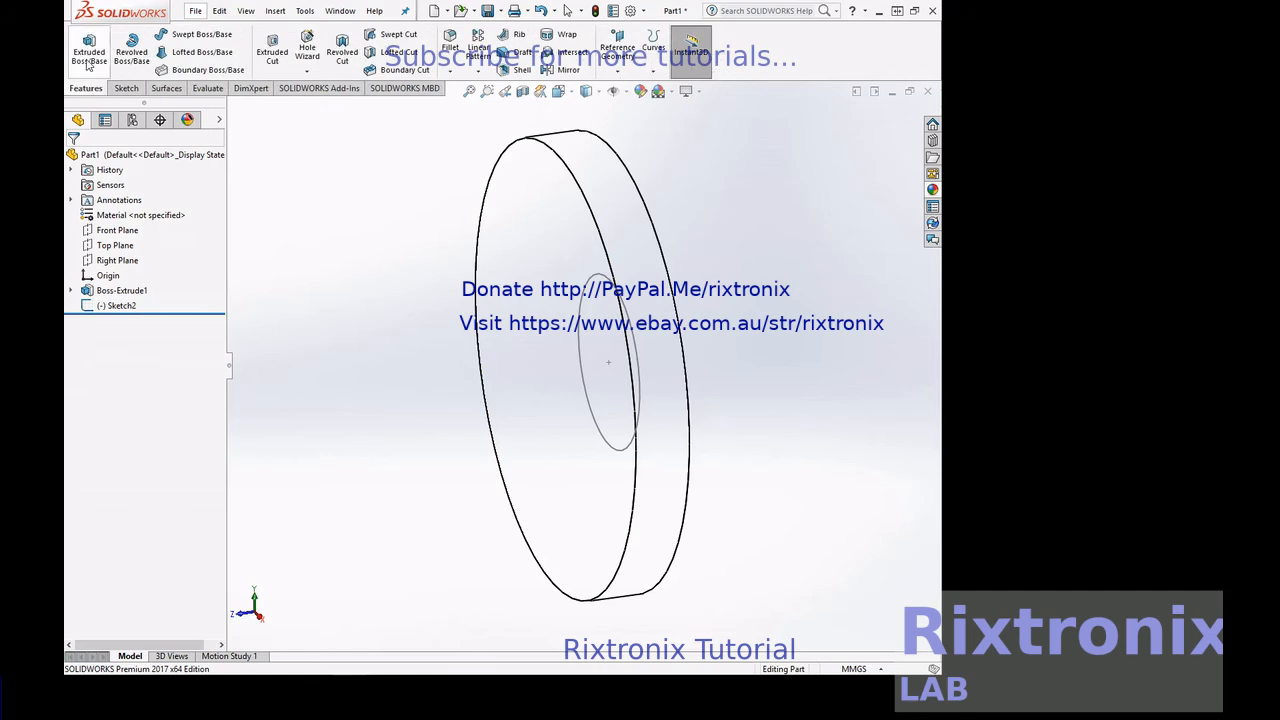
click(117, 305)
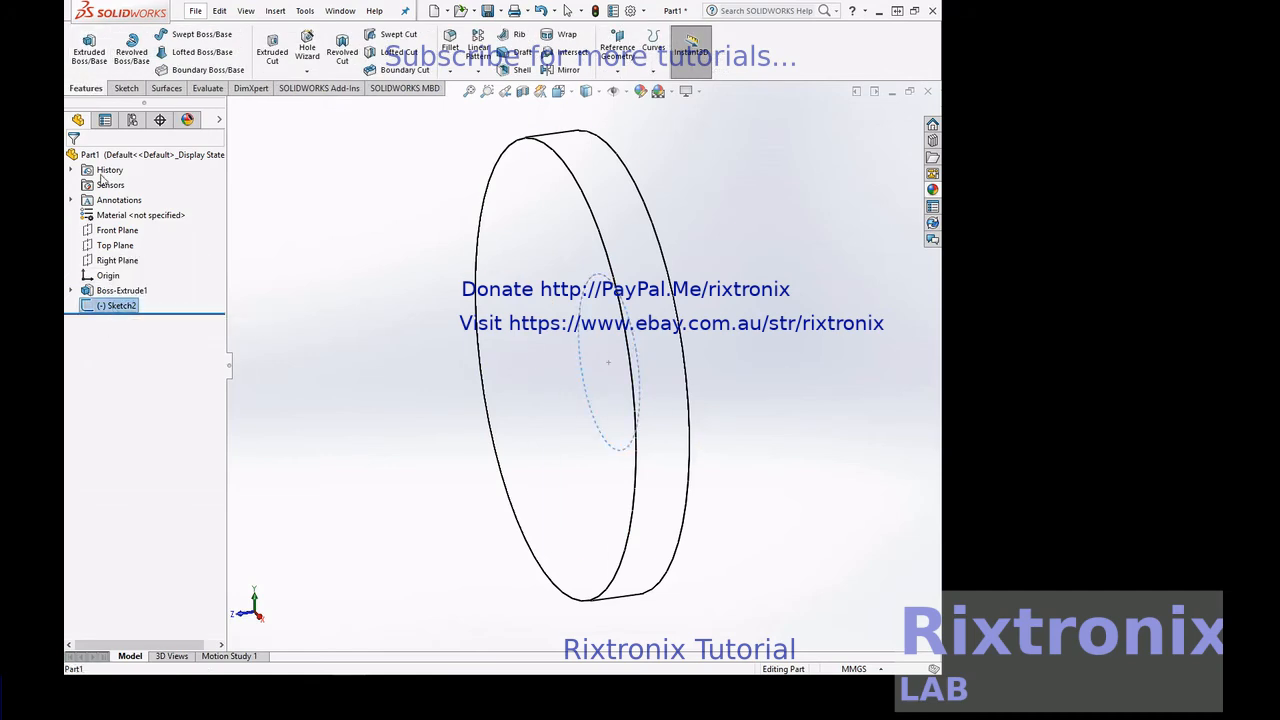
click(90, 48)
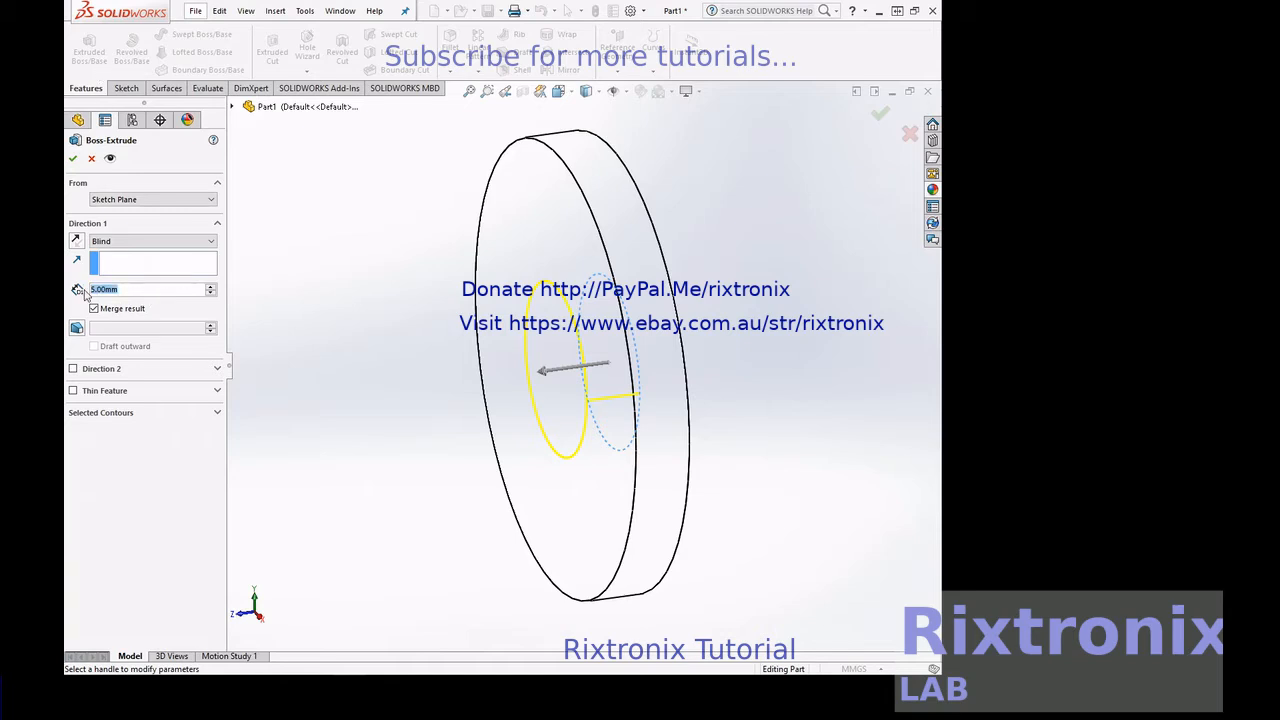
text(30)
key(Return)
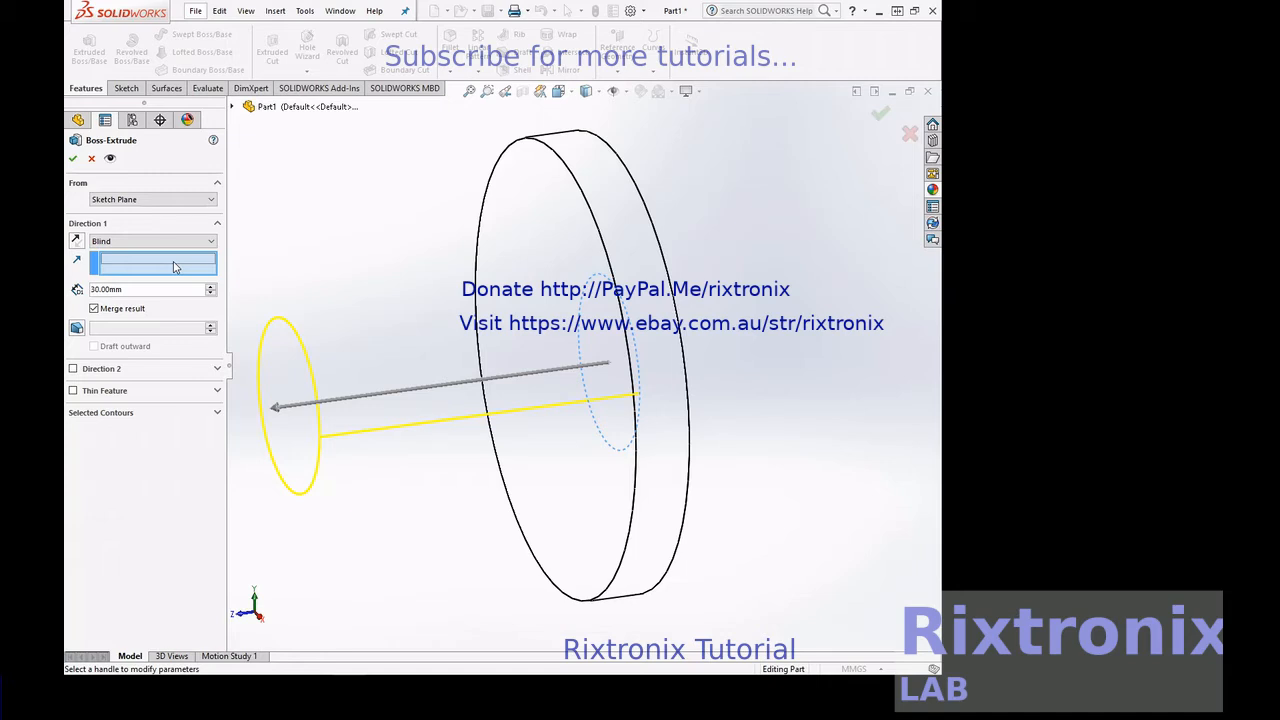
Step: Set the boss extrusion's depth to 35 mm and complete it with the result merged
click(100, 289)
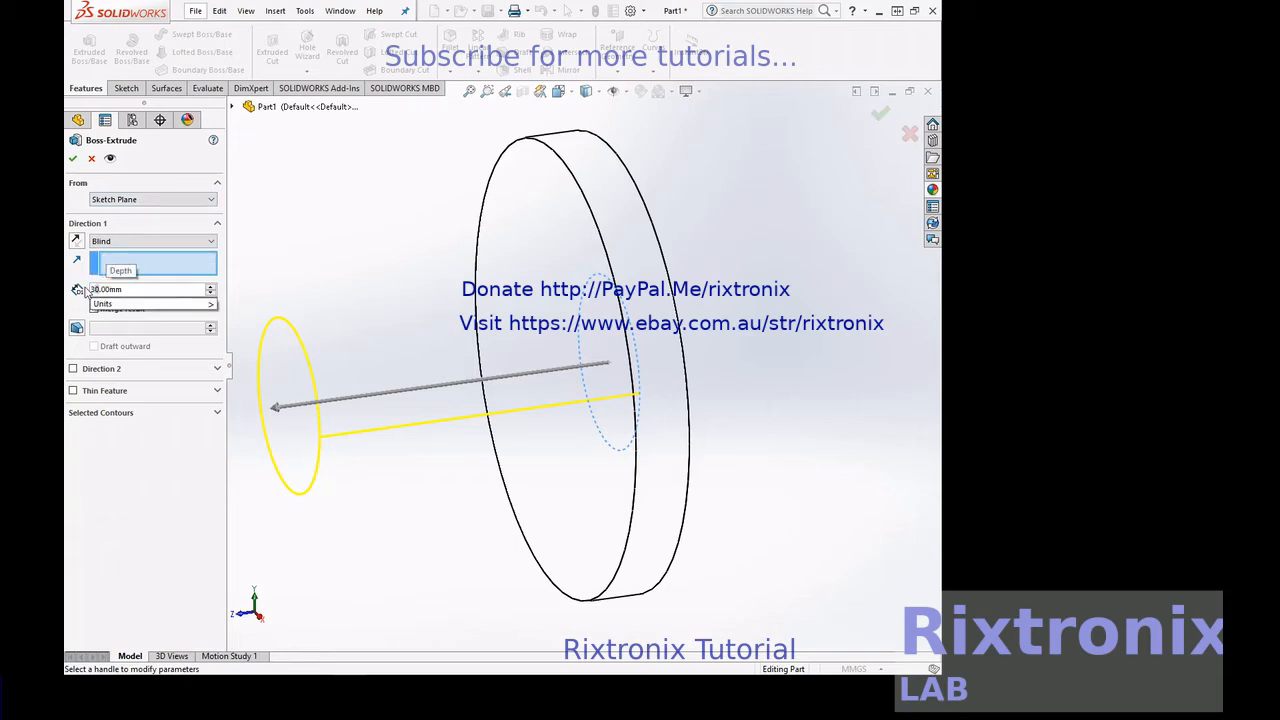
text(35)
key(Return)
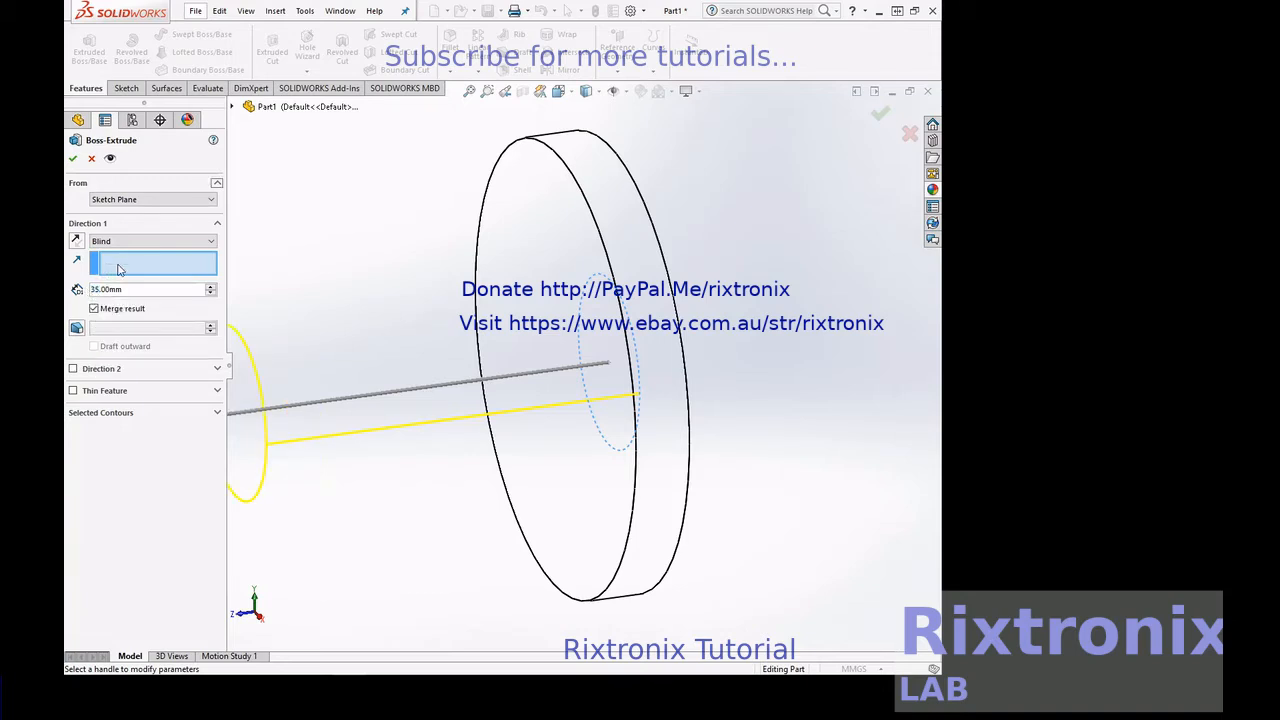
scroll(684, 294, down, 2)
scroll(684, 294, up, 5)
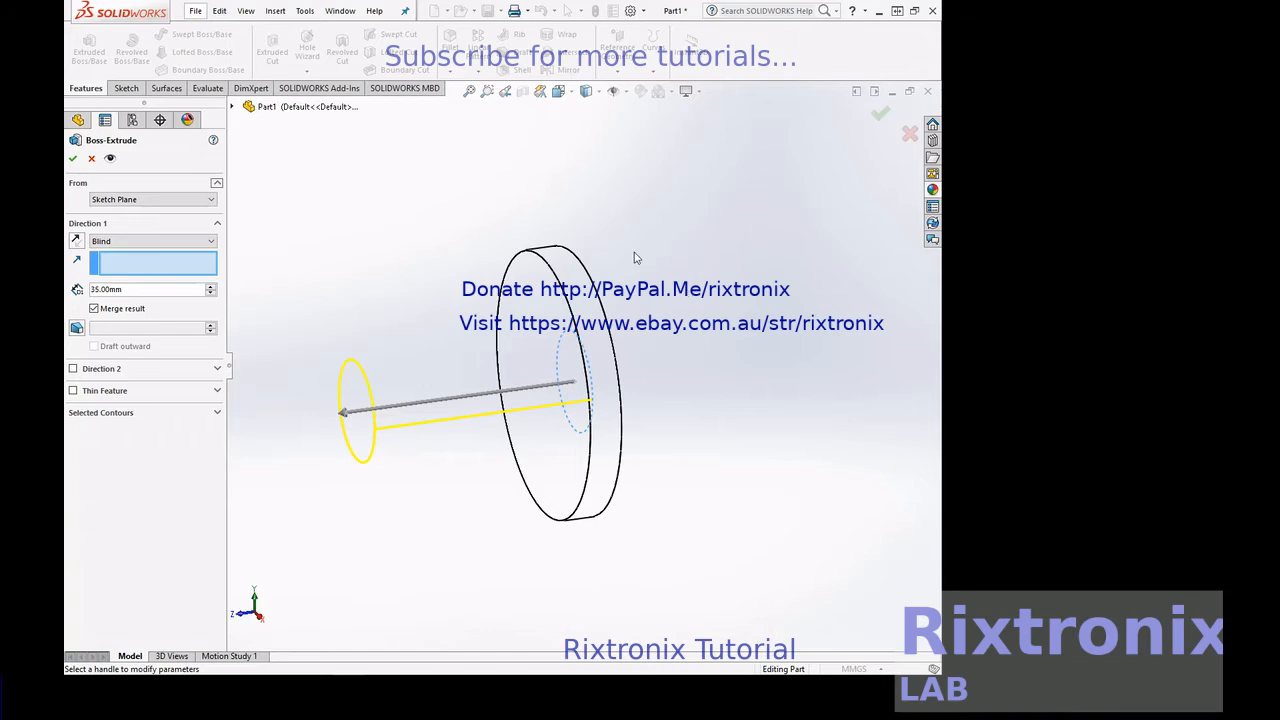
click(73, 158)
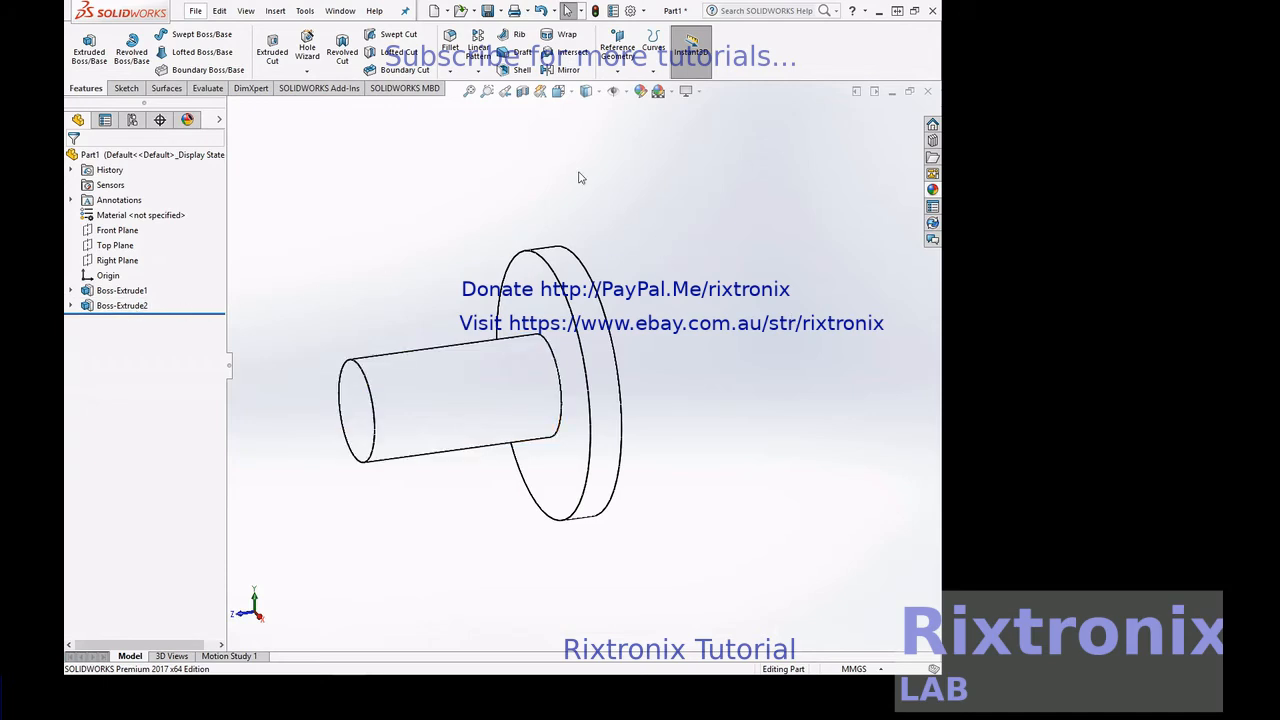
Step: Create a reference plane offset 10 mm outward from the shaft's free end face
click(623, 73)
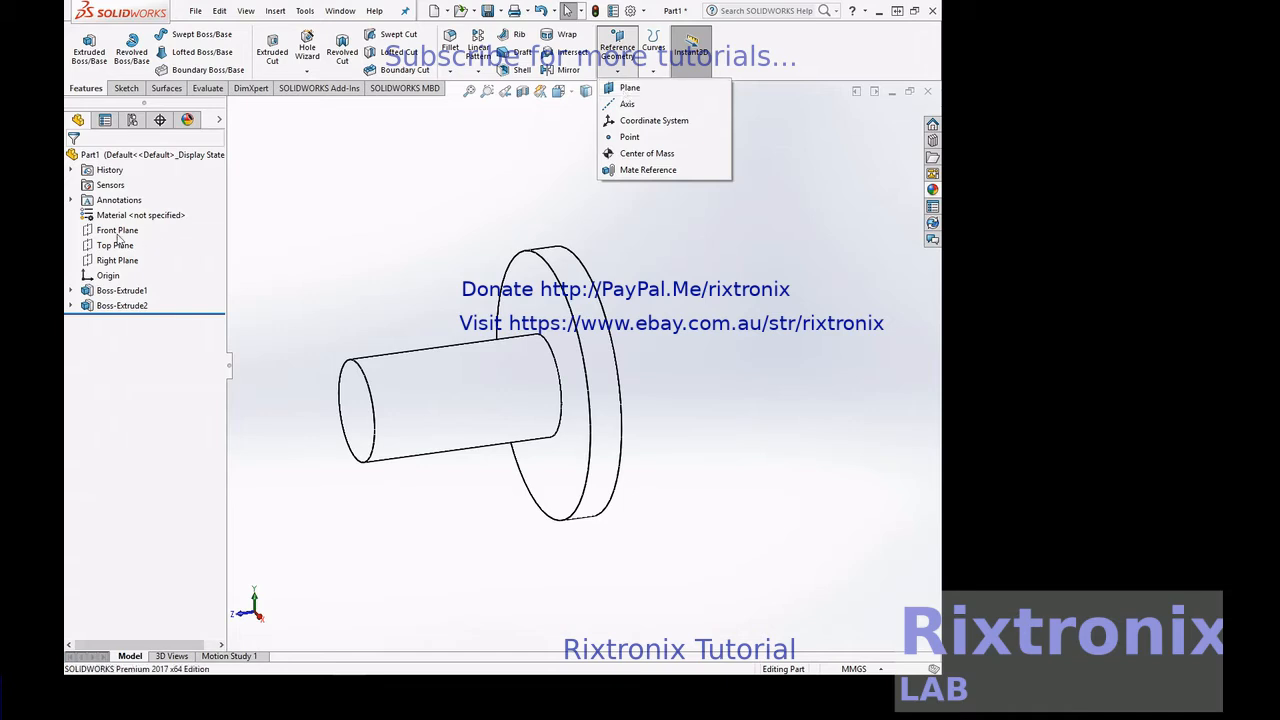
click(117, 230)
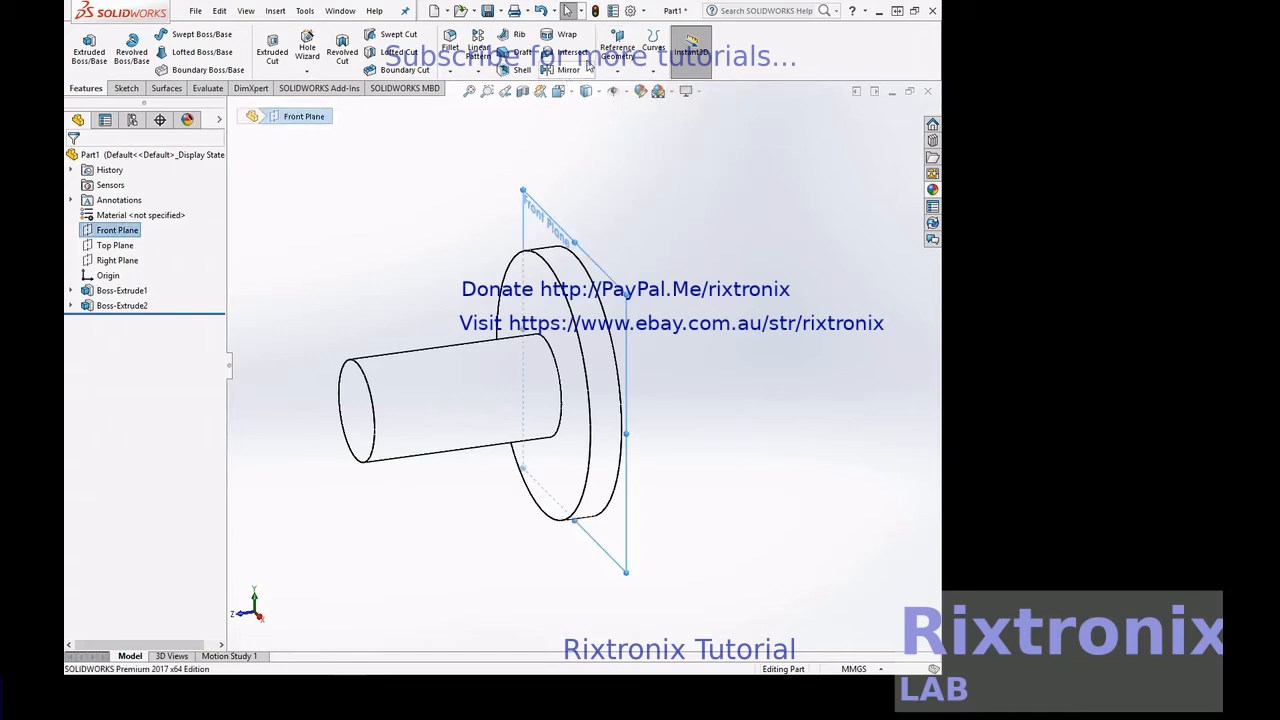
click(624, 76)
click(628, 86)
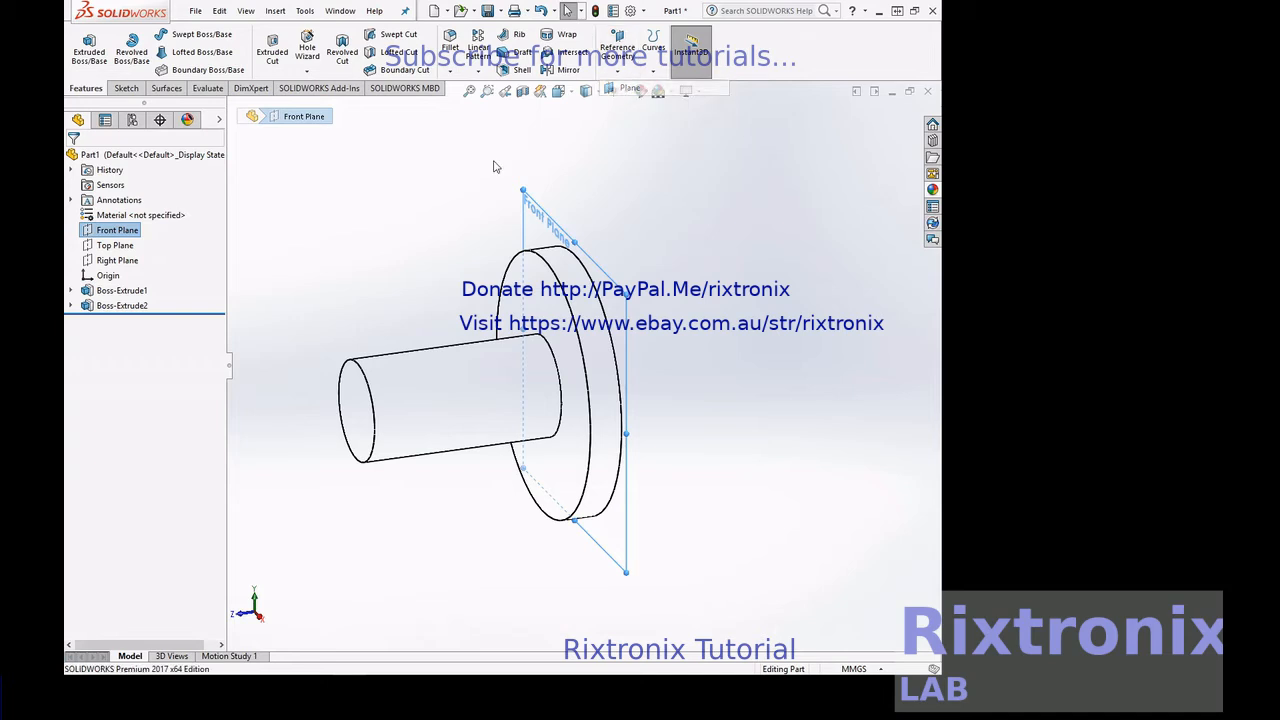
click(369, 398)
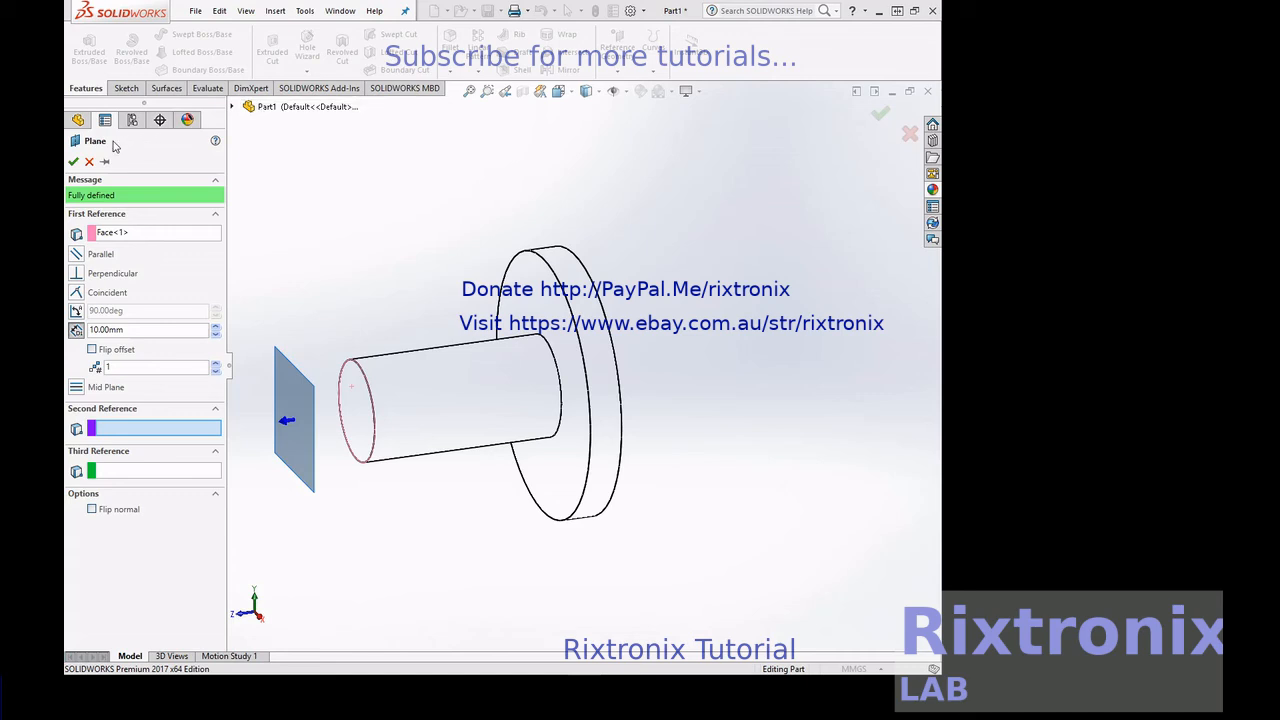
click(73, 161)
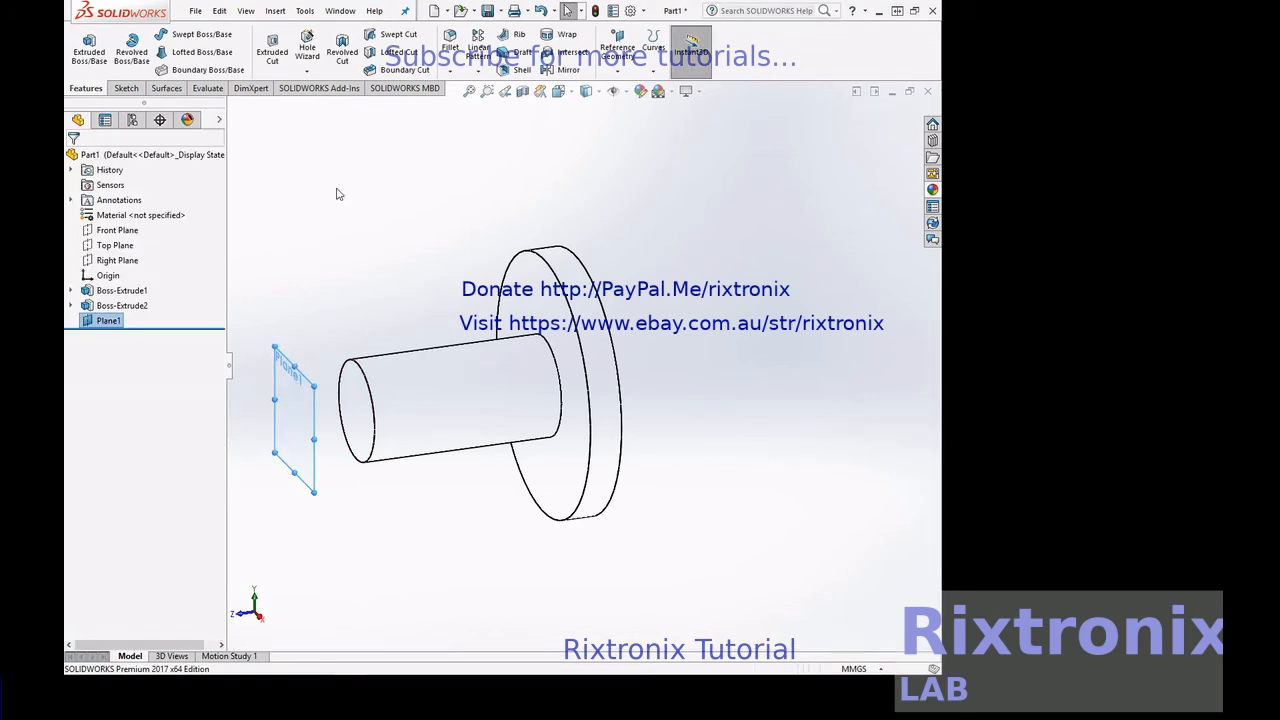
Step: Orient the view normal to the offset reference plane and set the display style to Hidden Lines Visible
right_click(300, 409)
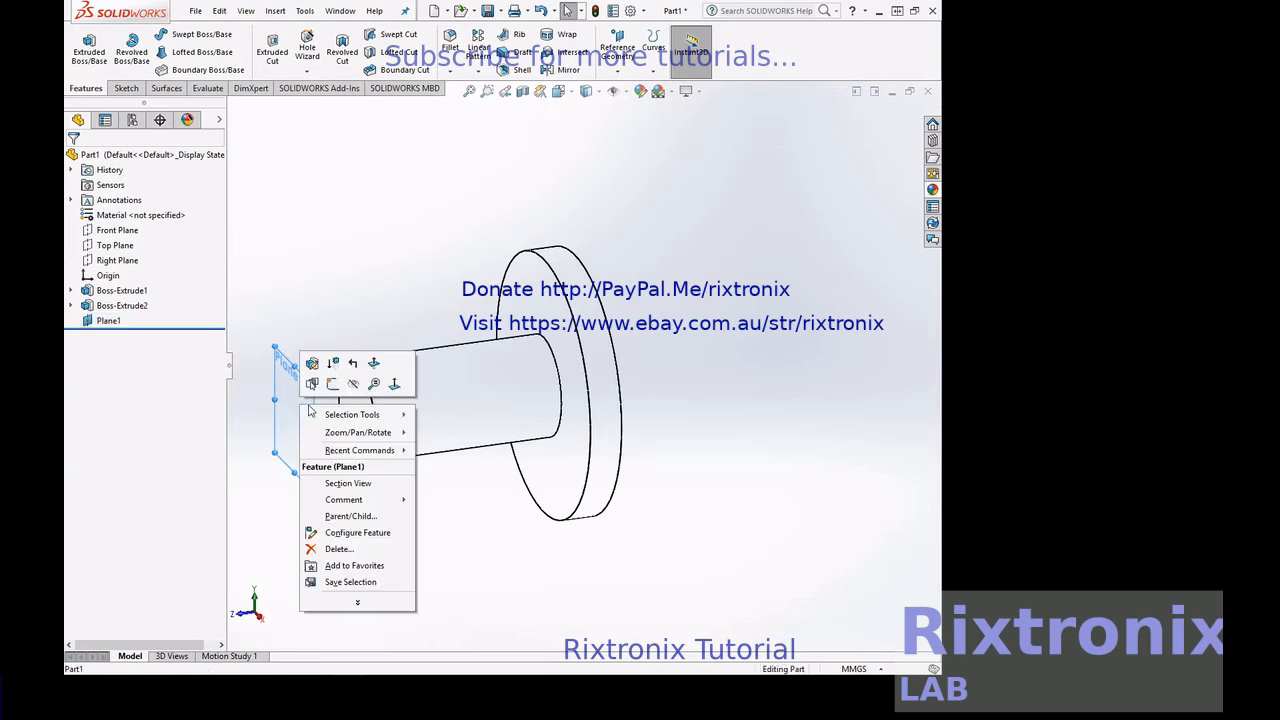
click(108, 322)
right_click(108, 322)
click(181, 279)
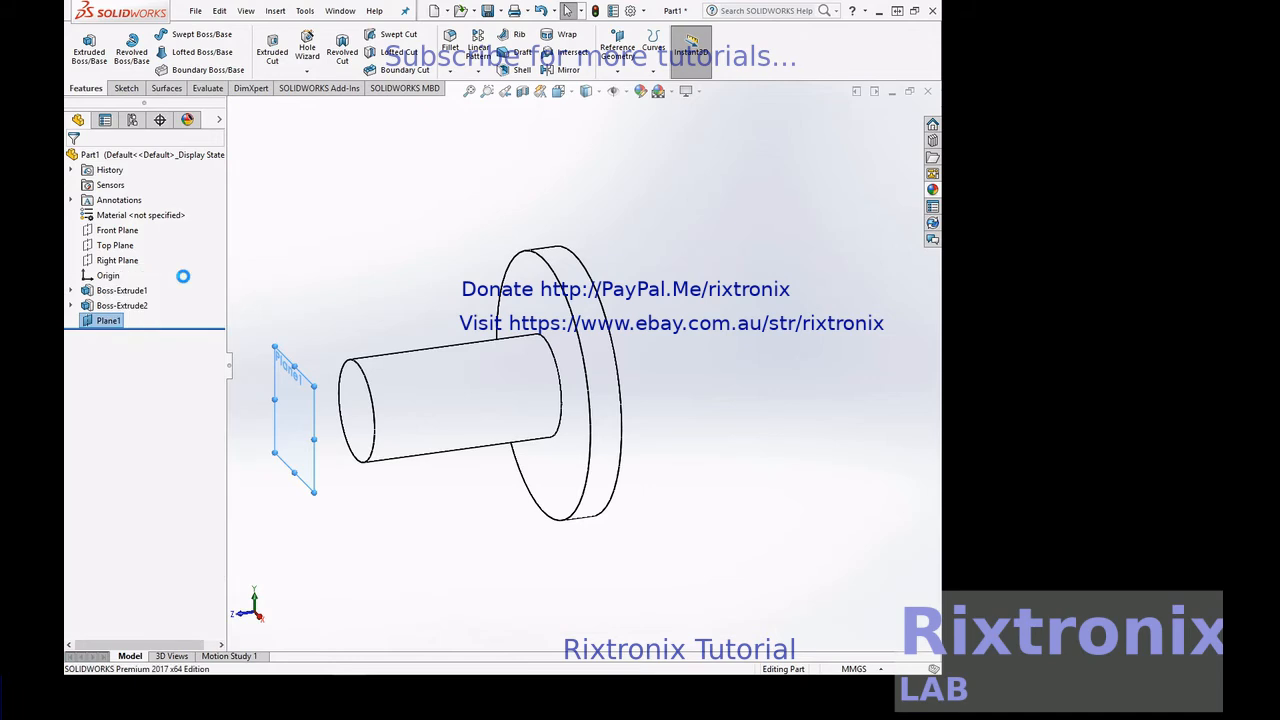
right_click(108, 322)
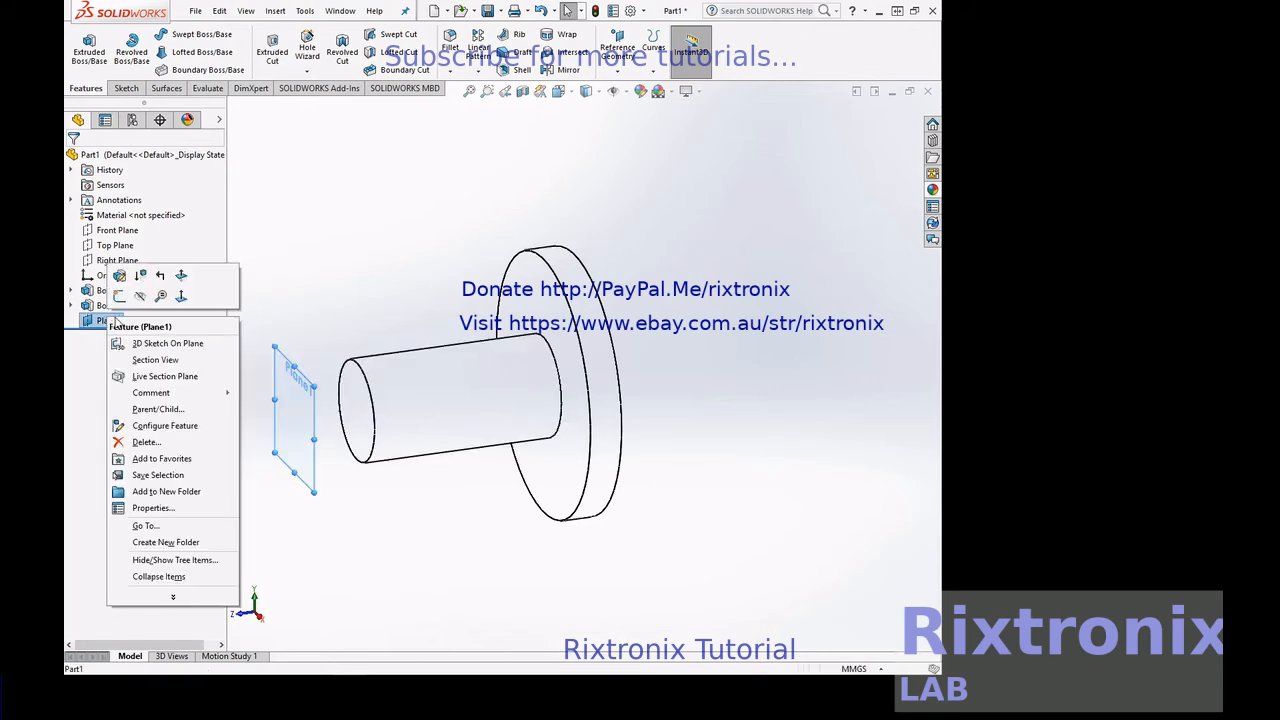
click(182, 296)
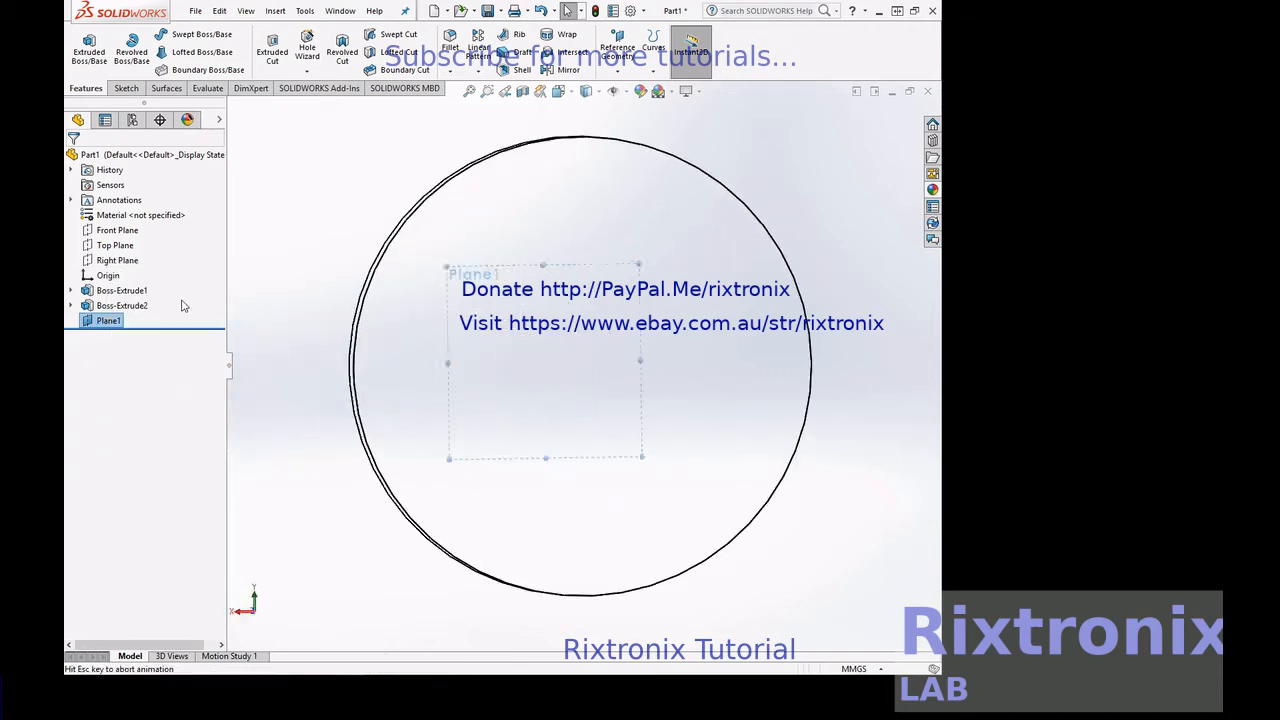
right_click(847, 215)
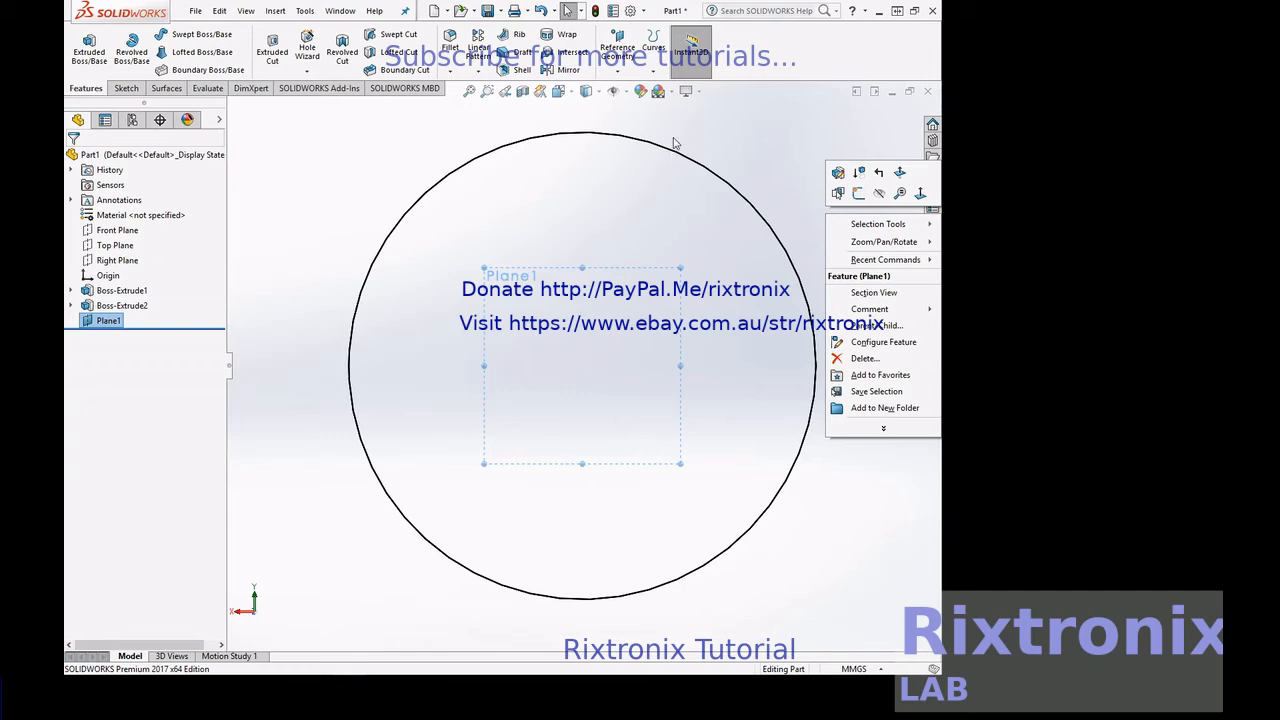
click(592, 92)
click(588, 172)
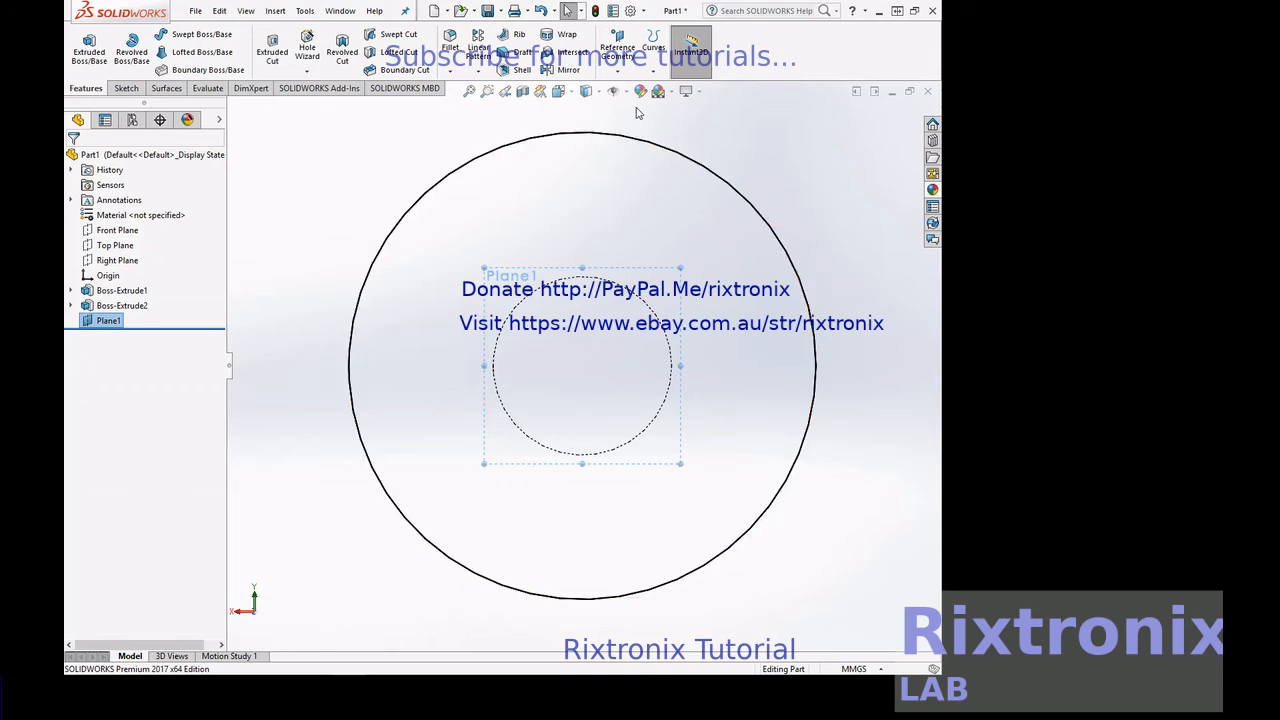
Step: Sketch a circle of about 12.79 mm radius centred on the origin on the offset reference plane, and exit the sketch
click(126, 88)
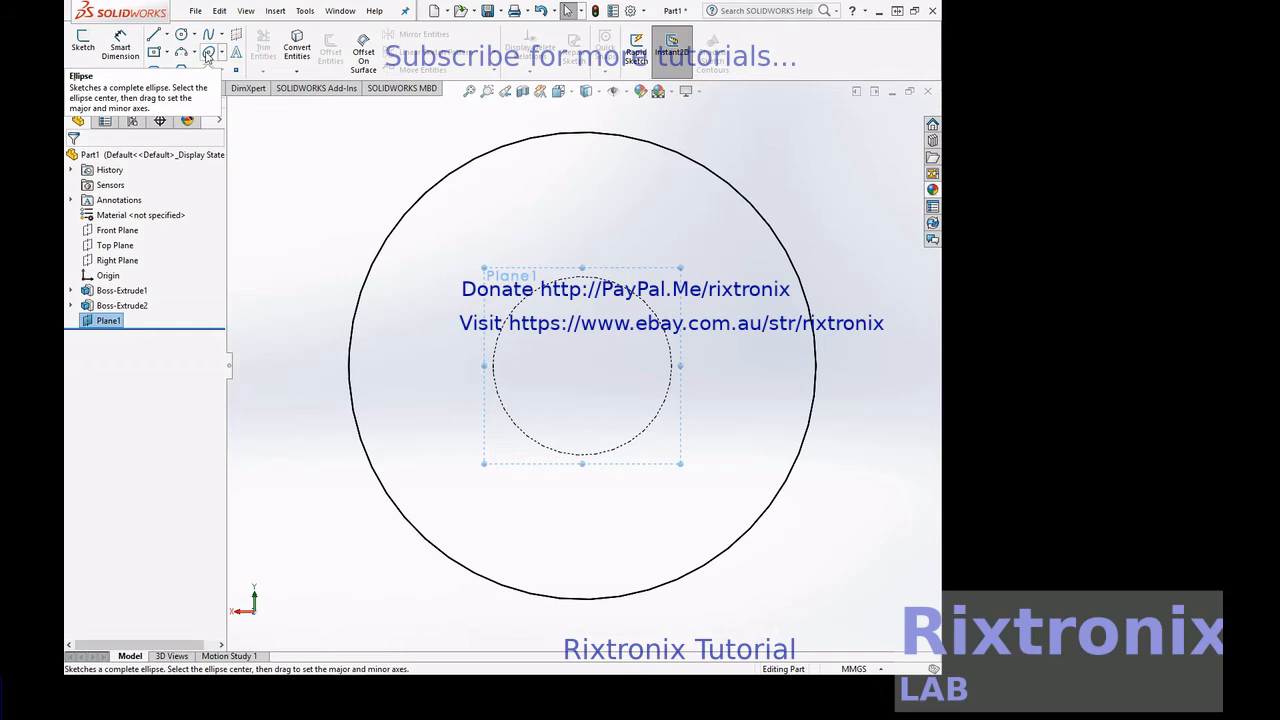
click(182, 38)
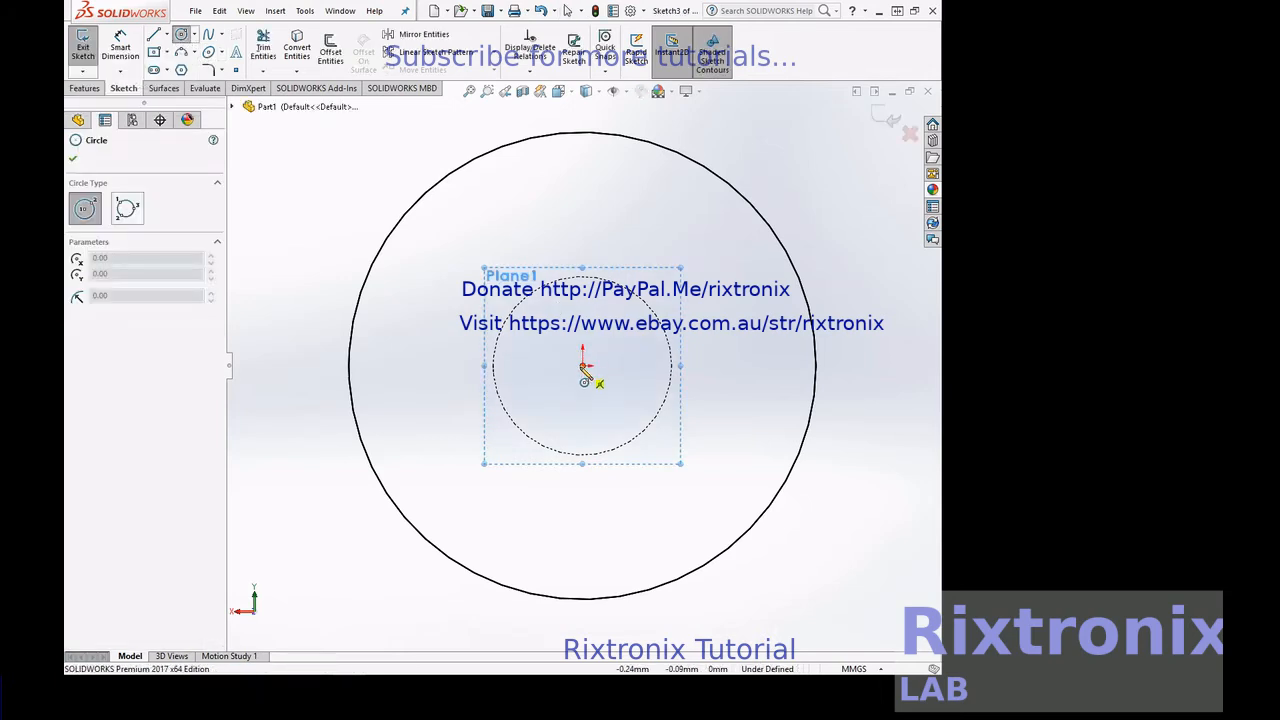
click(583, 366)
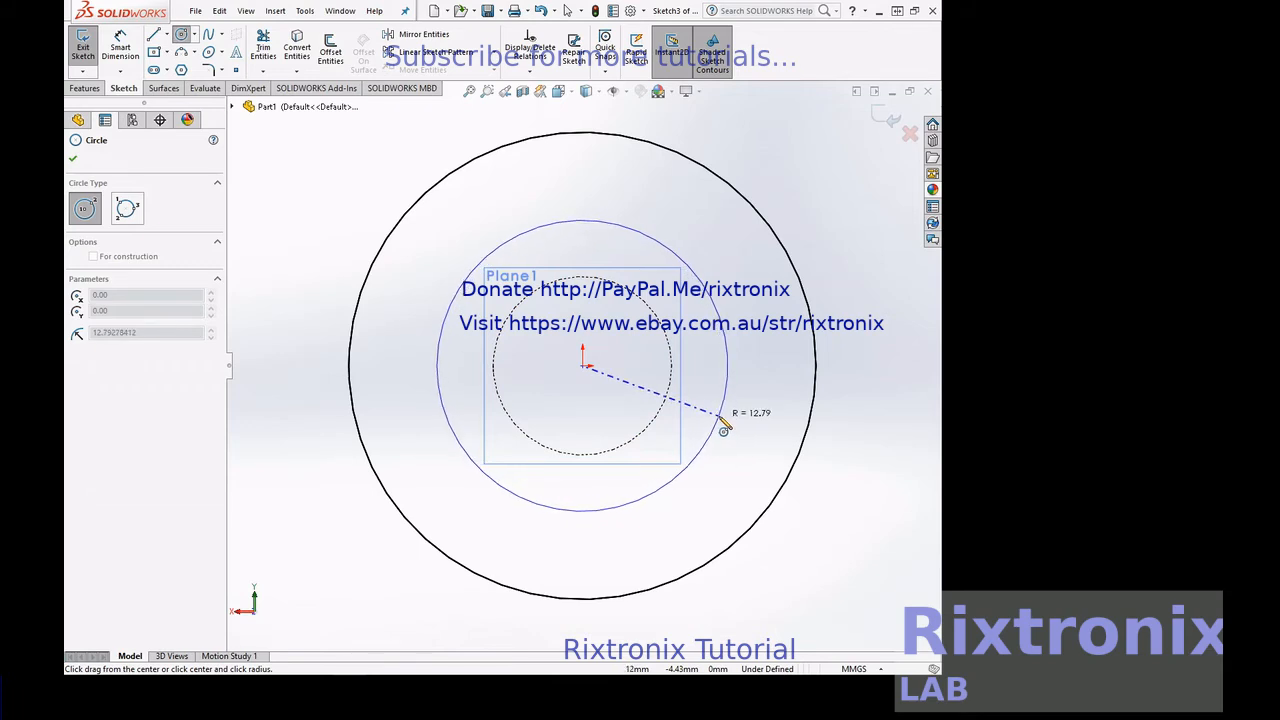
click(720, 420)
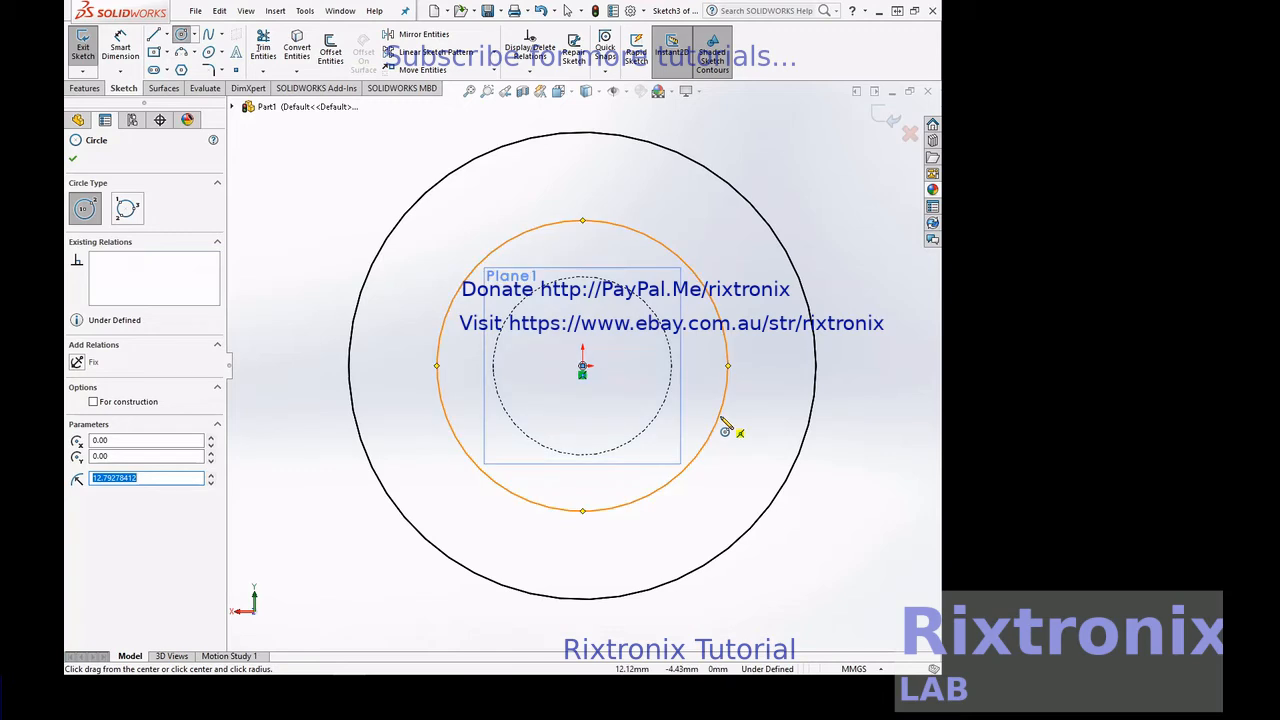
key(Escape)
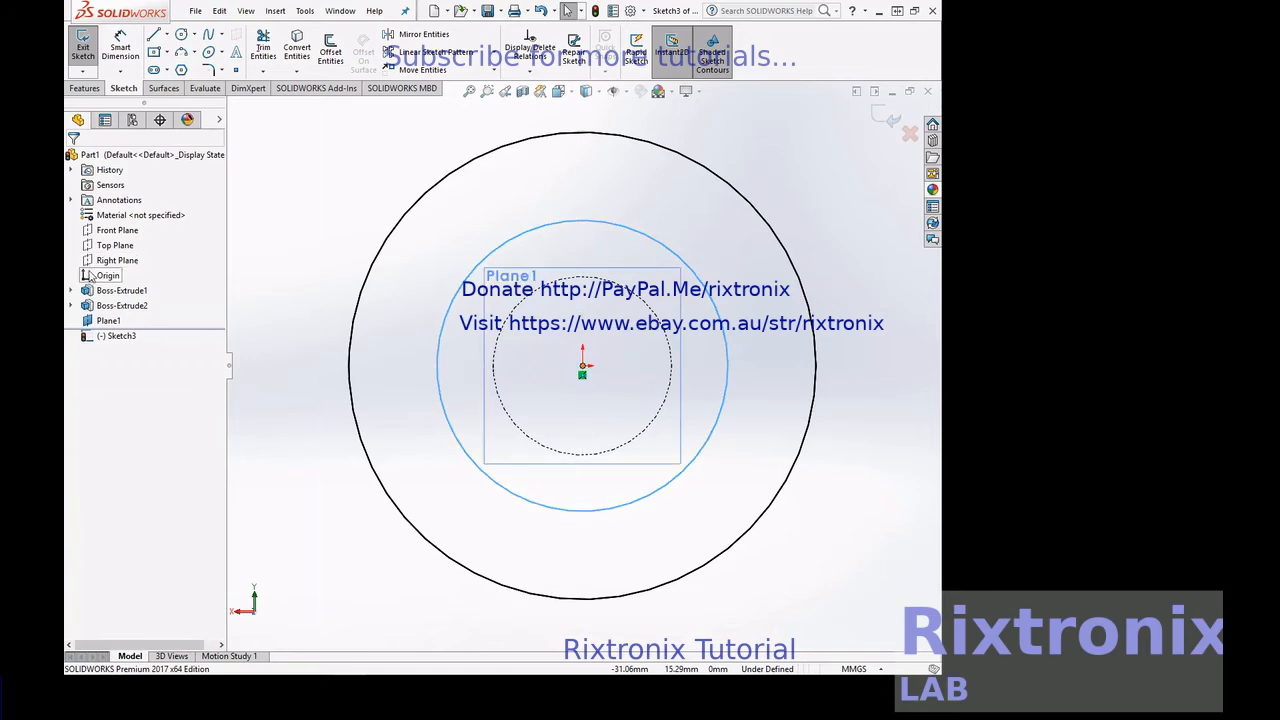
click(84, 52)
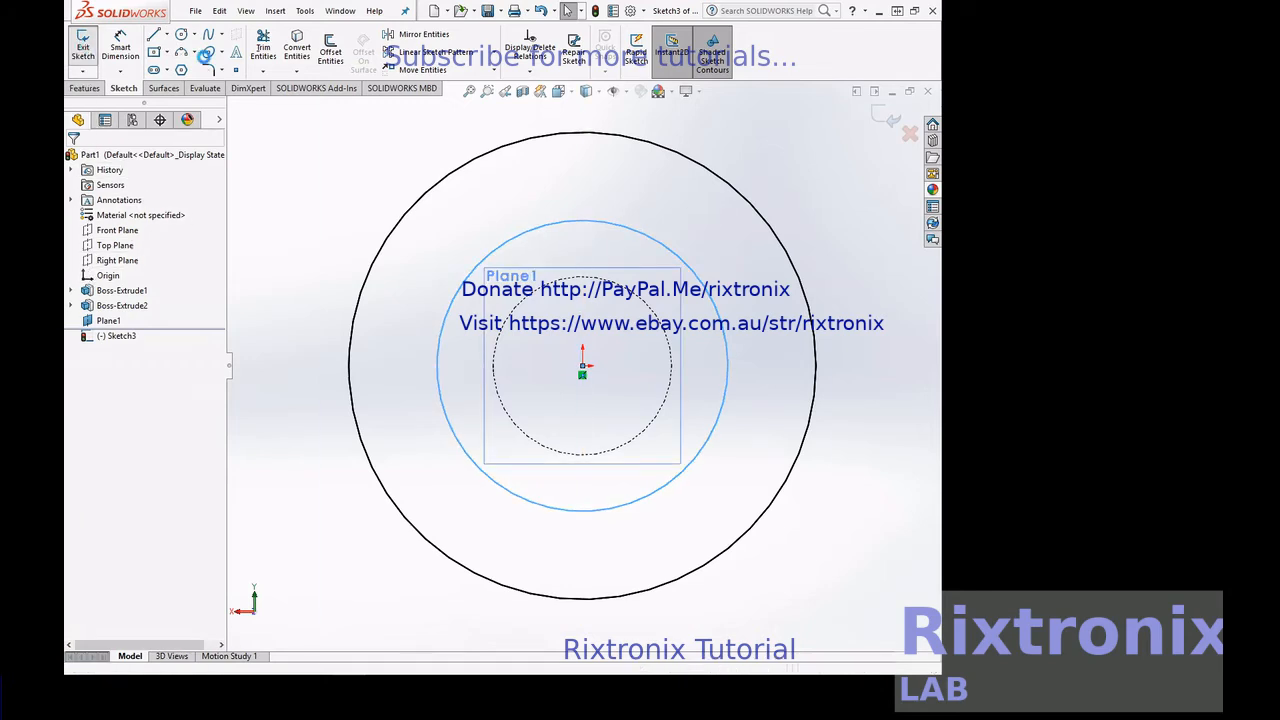
Step: Extrude the new circle sketch as a 15 mm blind boss toward the disc, with the result merged
right_click(845, 165)
click(862, 221)
drag(866, 219, 736, 251)
click(117, 335)
click(90, 295)
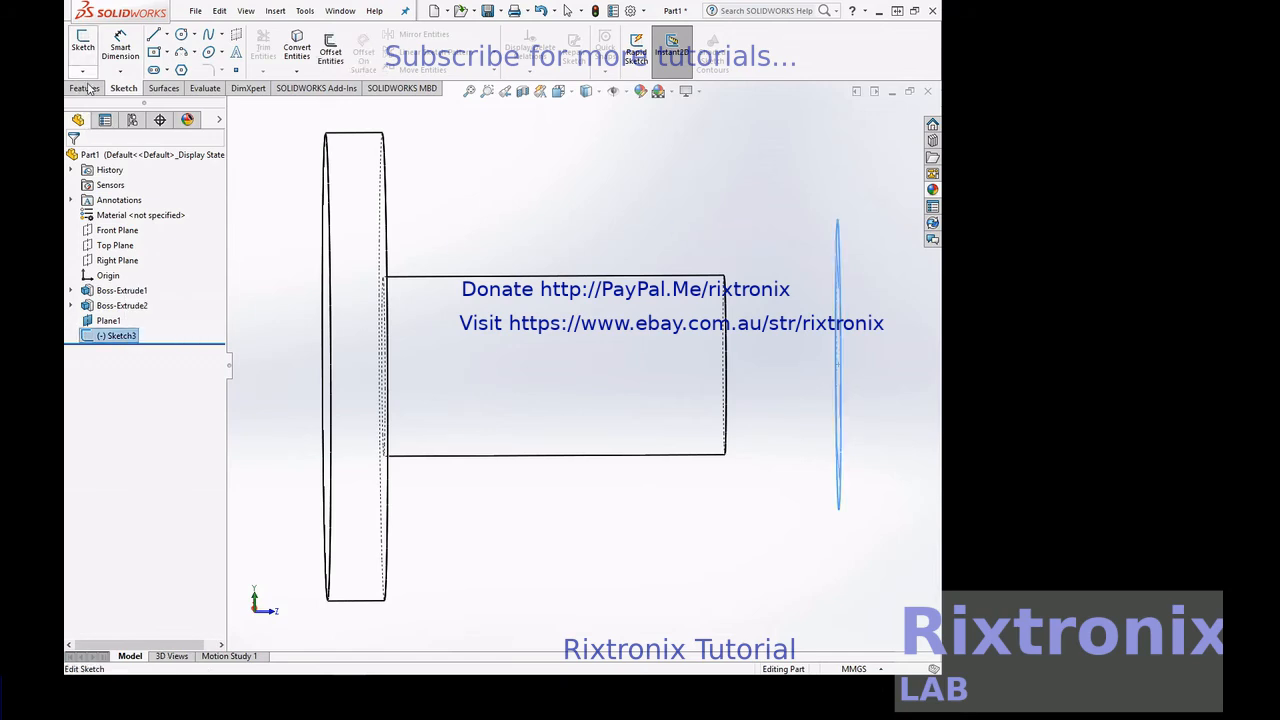
click(82, 88)
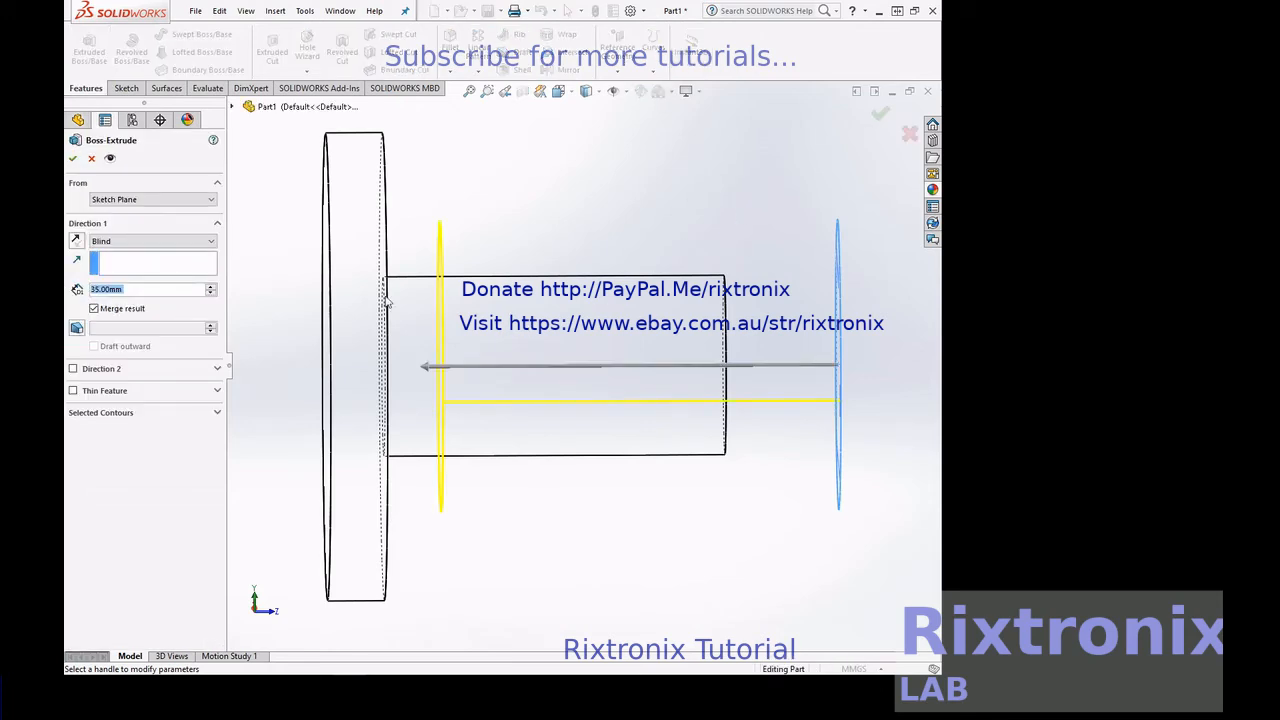
click(146, 289)
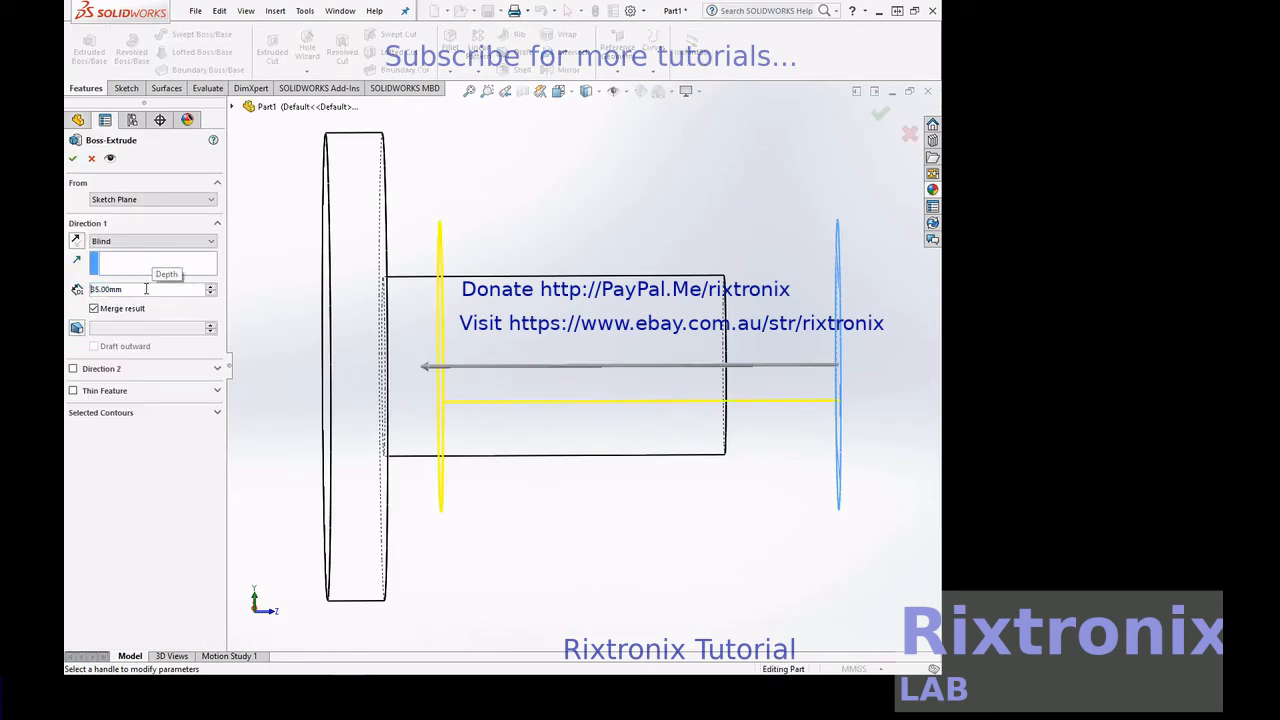
key(Delete)
text(1)
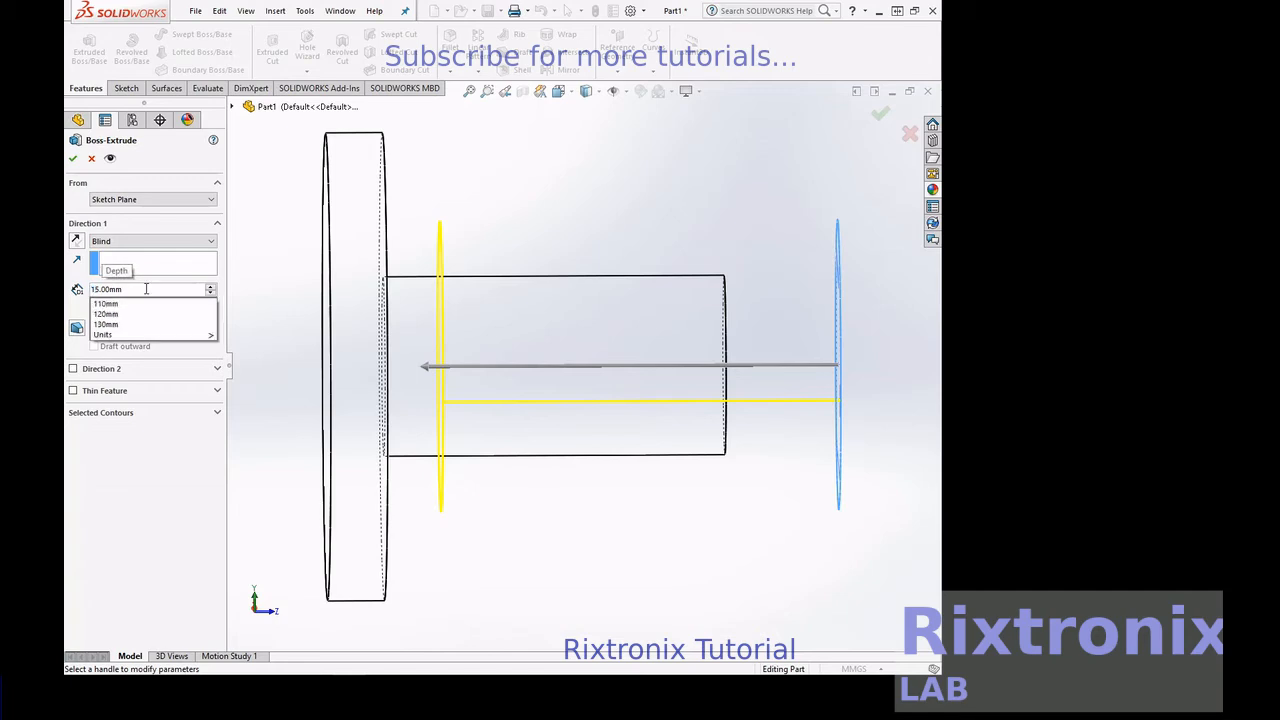
click(150, 273)
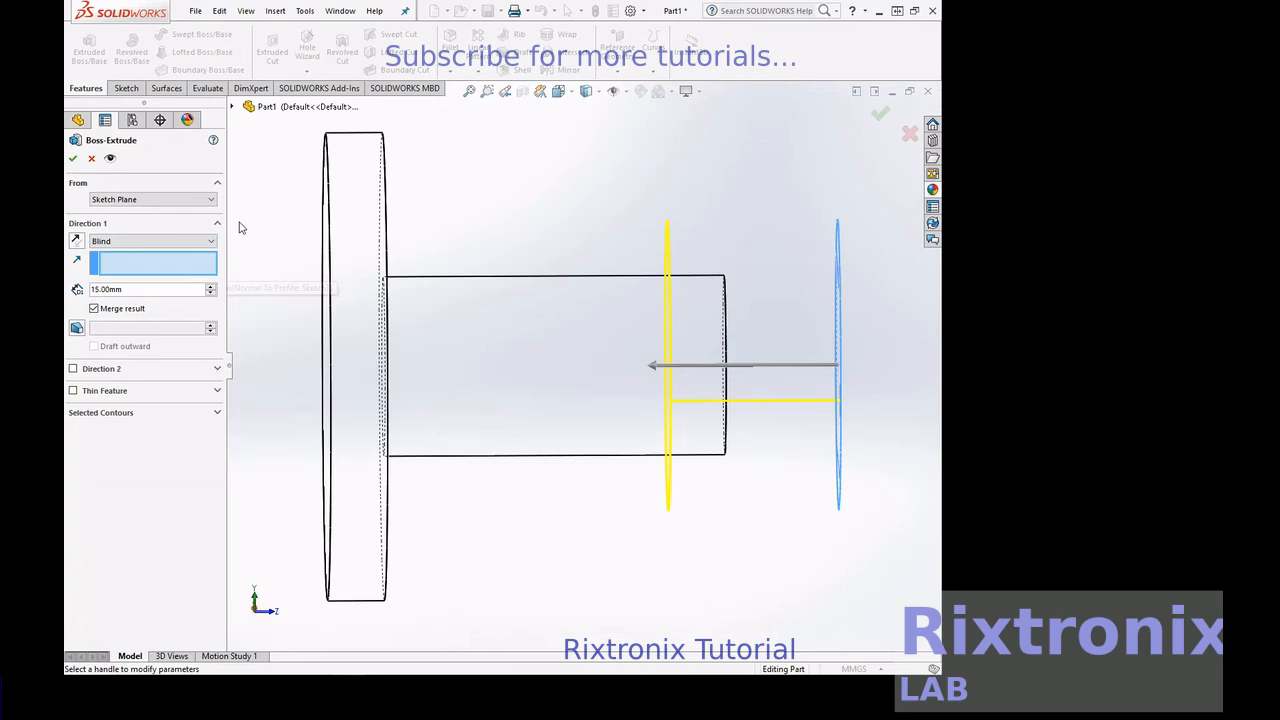
click(79, 160)
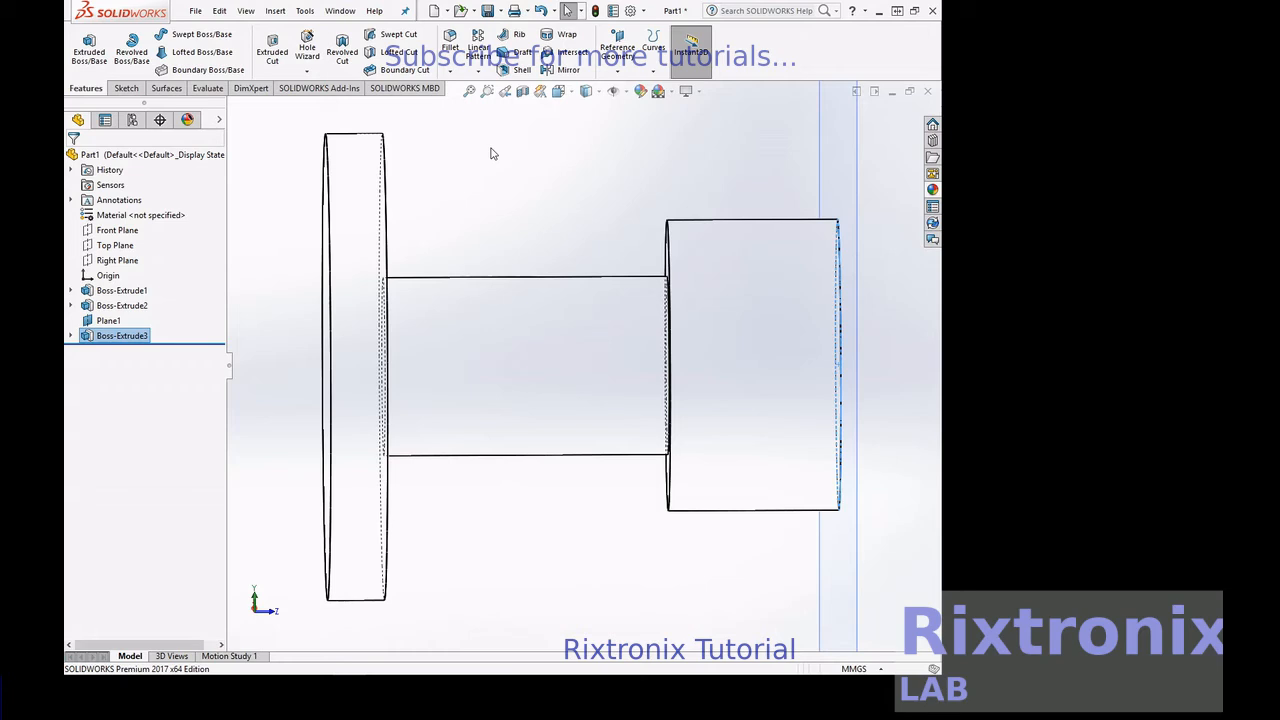
Step: Measure the distance from the disc's outer circular edge to the offset reference plane
click(212, 89)
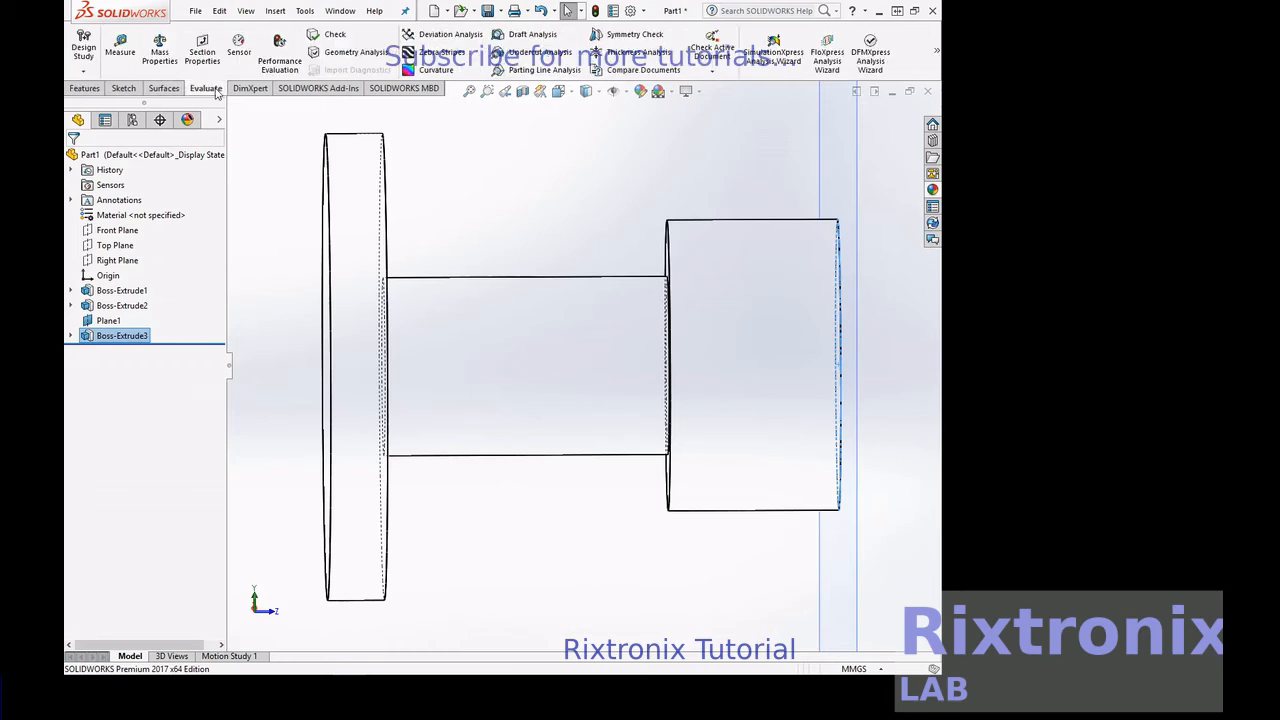
click(120, 50)
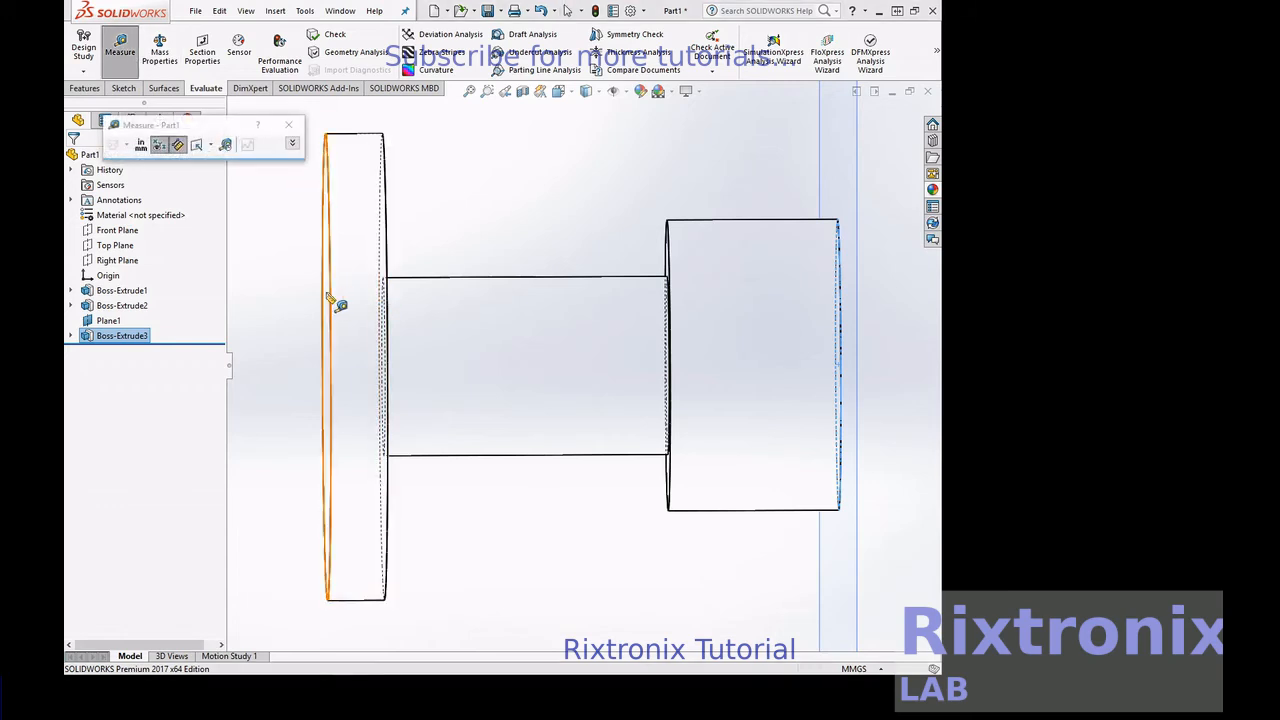
click(331, 298)
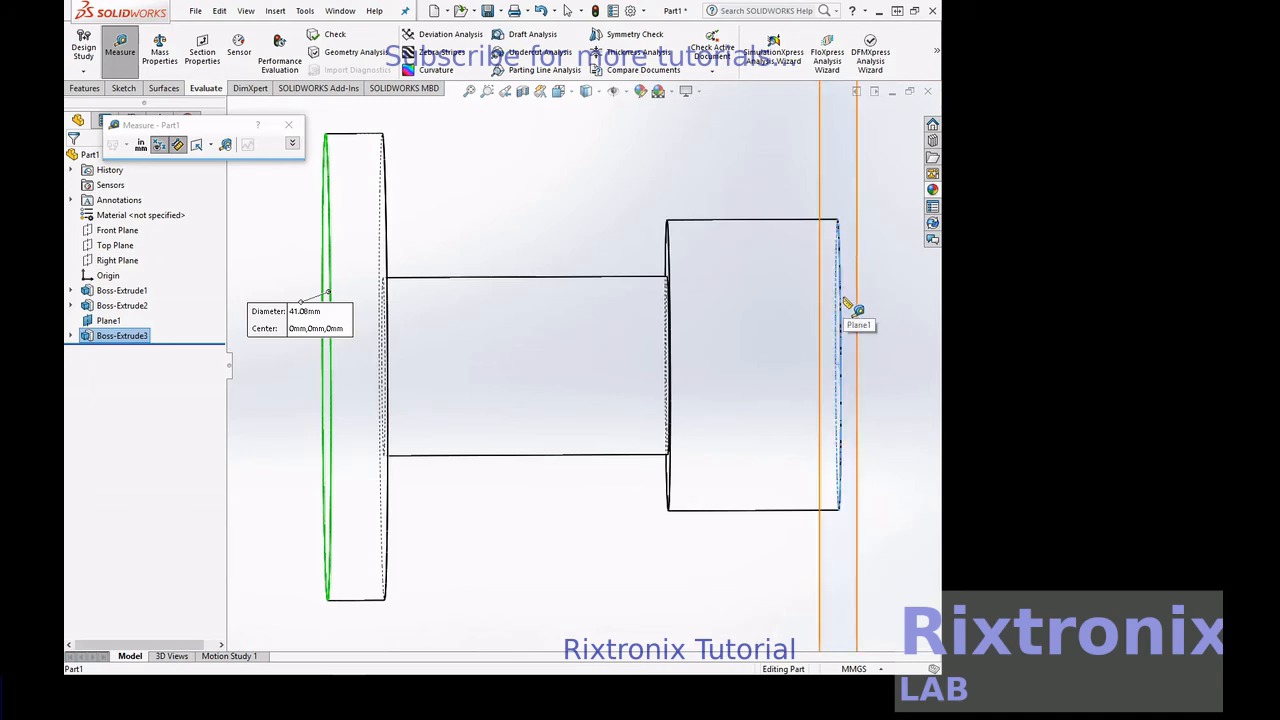
click(850, 306)
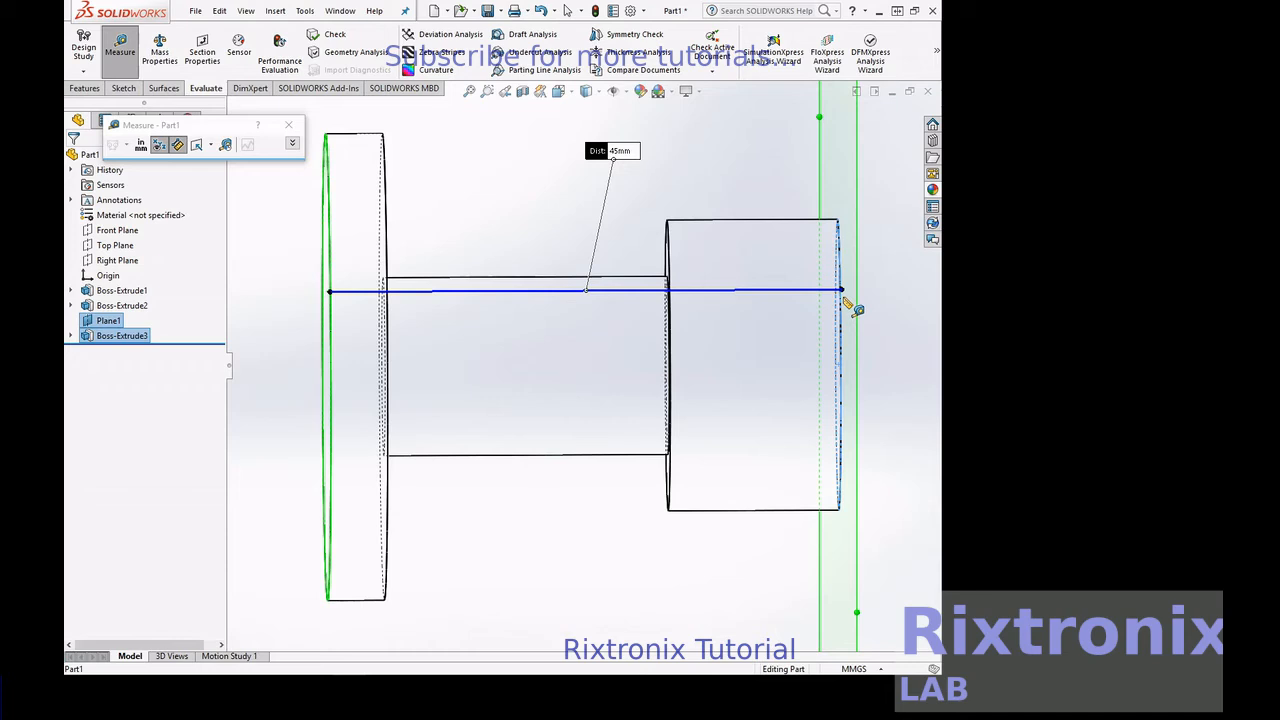
key(Escape)
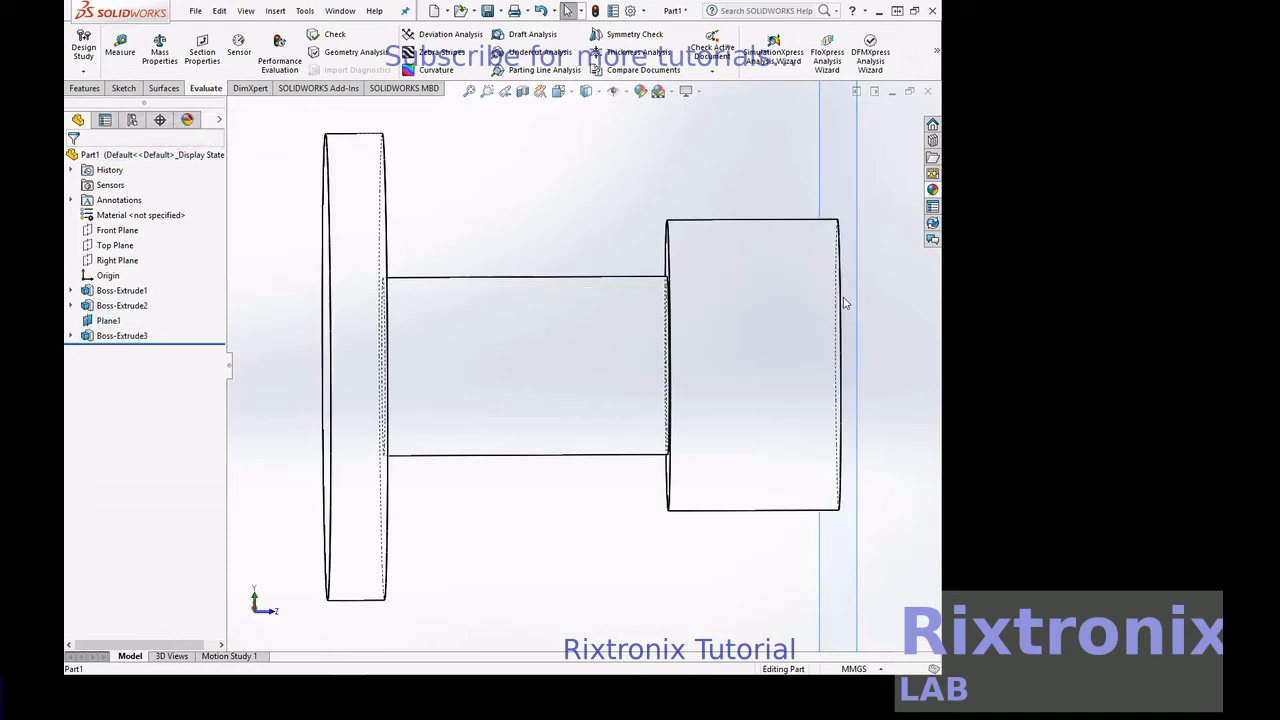
right_click(903, 272)
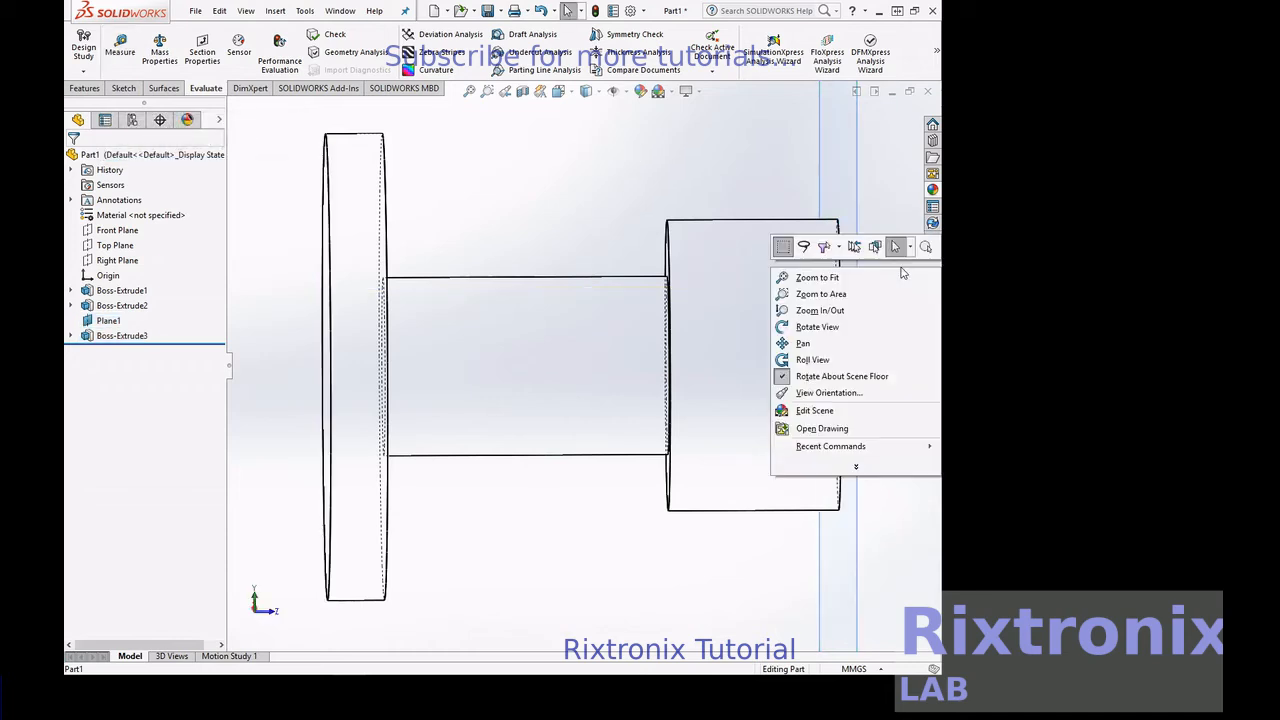
click(886, 327)
drag(894, 320, 784, 295)
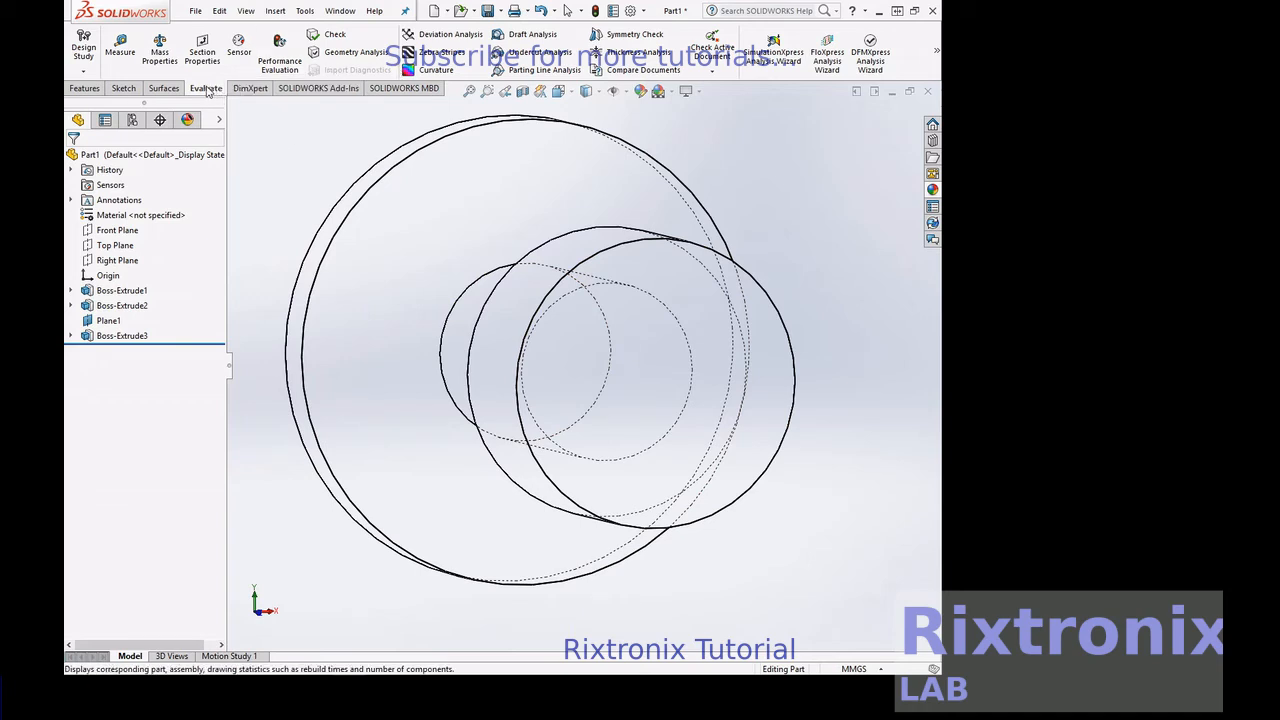
click(88, 90)
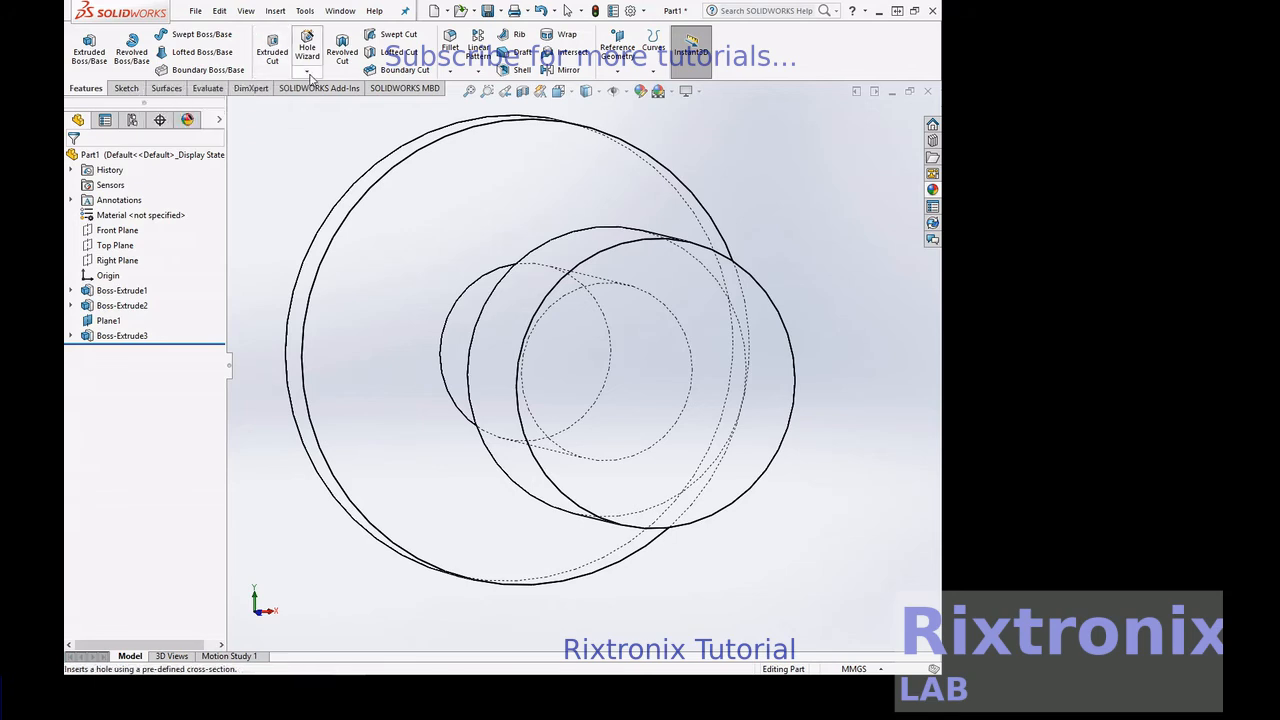
click(308, 73)
click(332, 88)
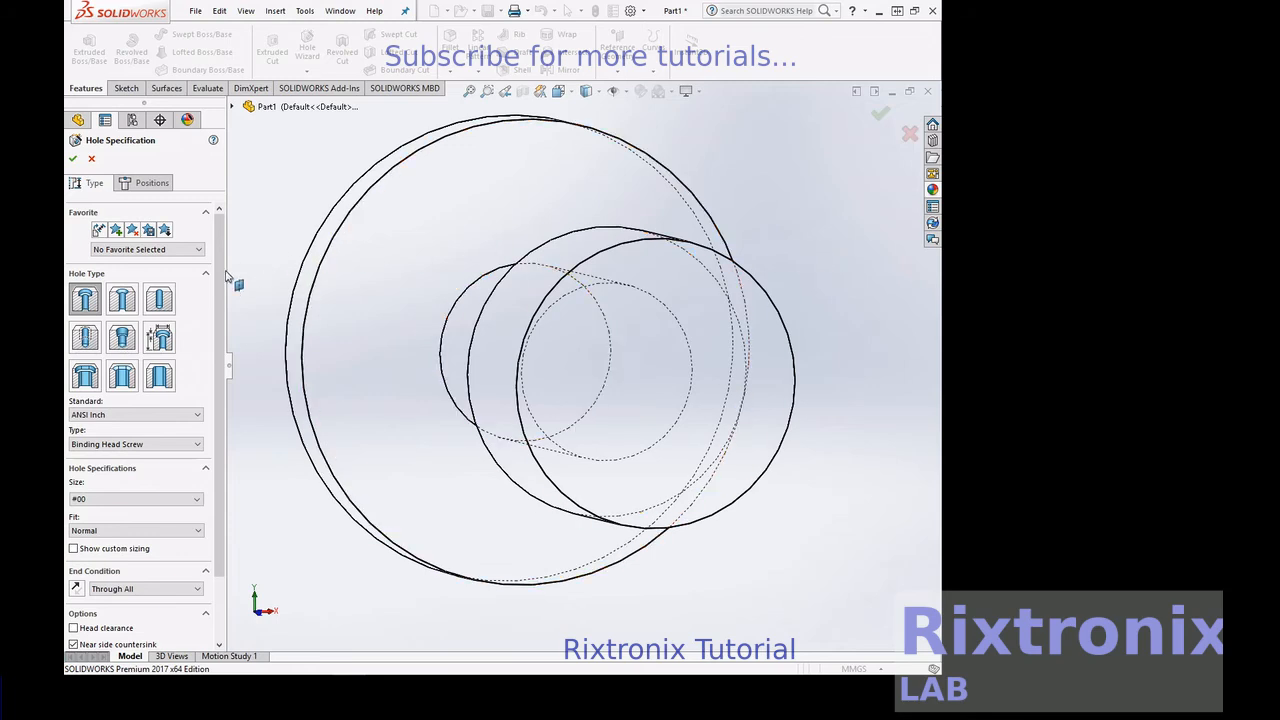
click(160, 300)
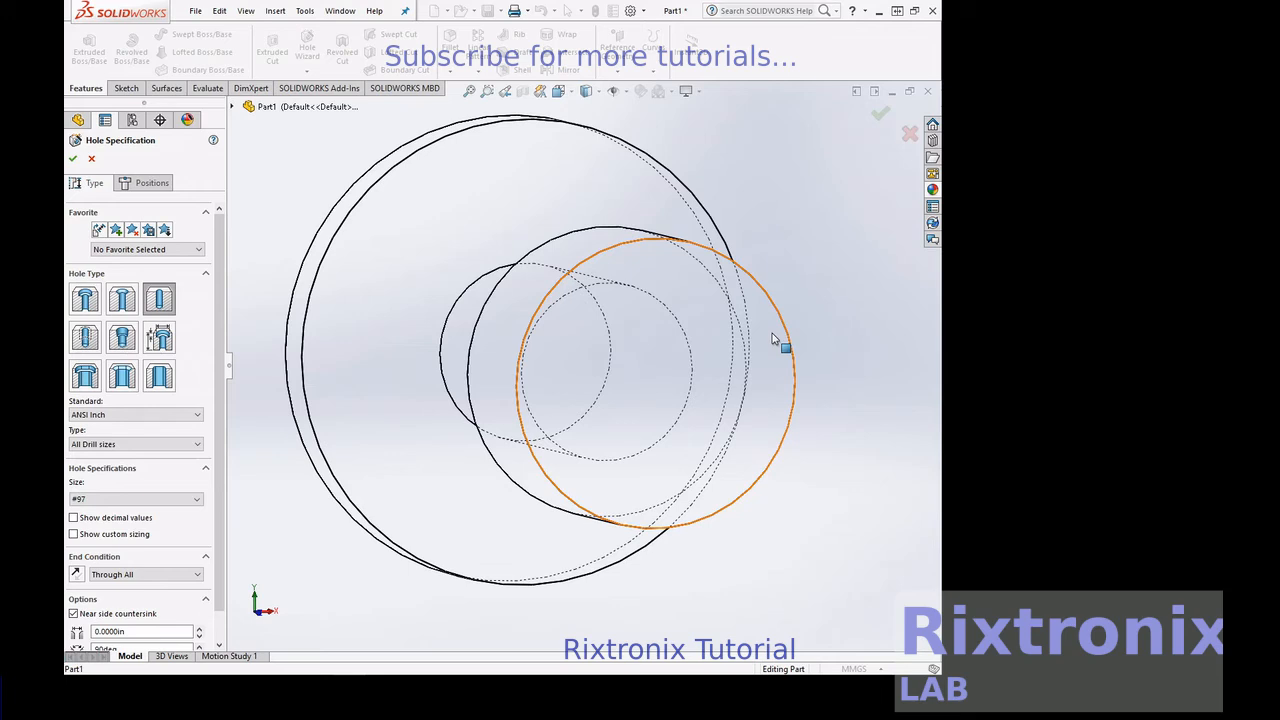
key(Escape)
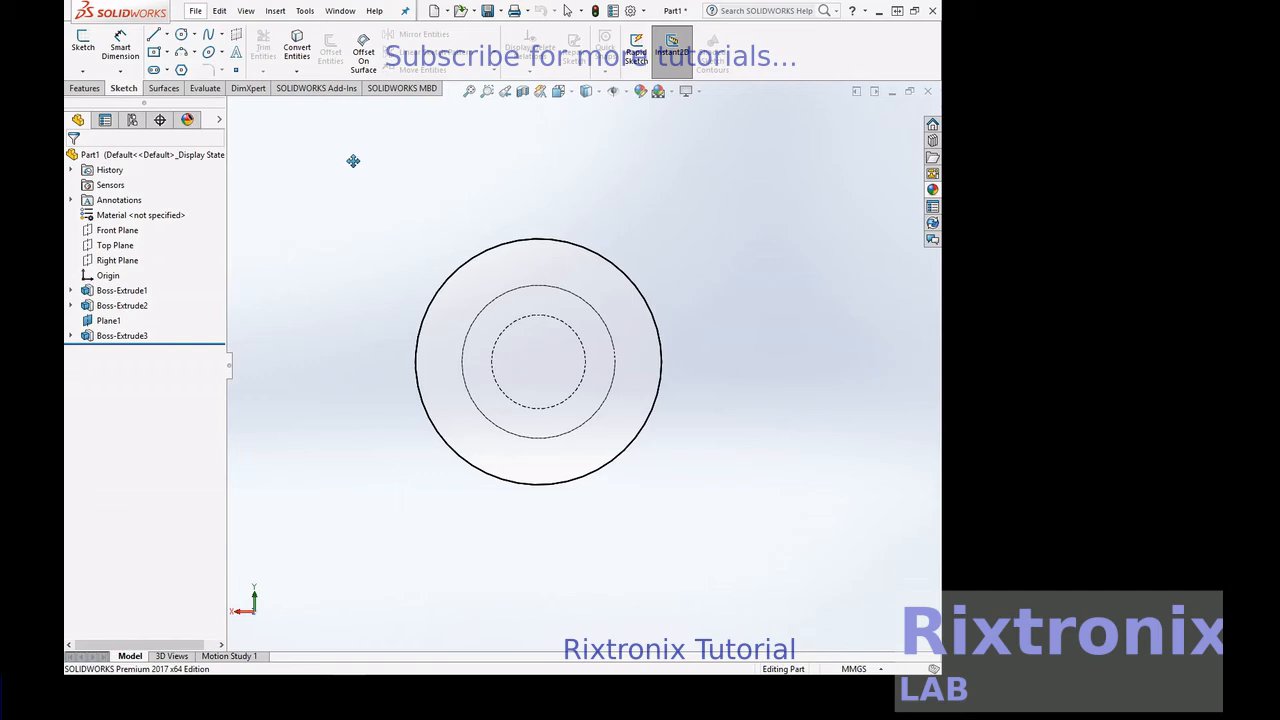
Step: Sketch a circle of about 2.06 mm radius centred on the origin on the offset reference plane
key(Escape)
click(353, 161)
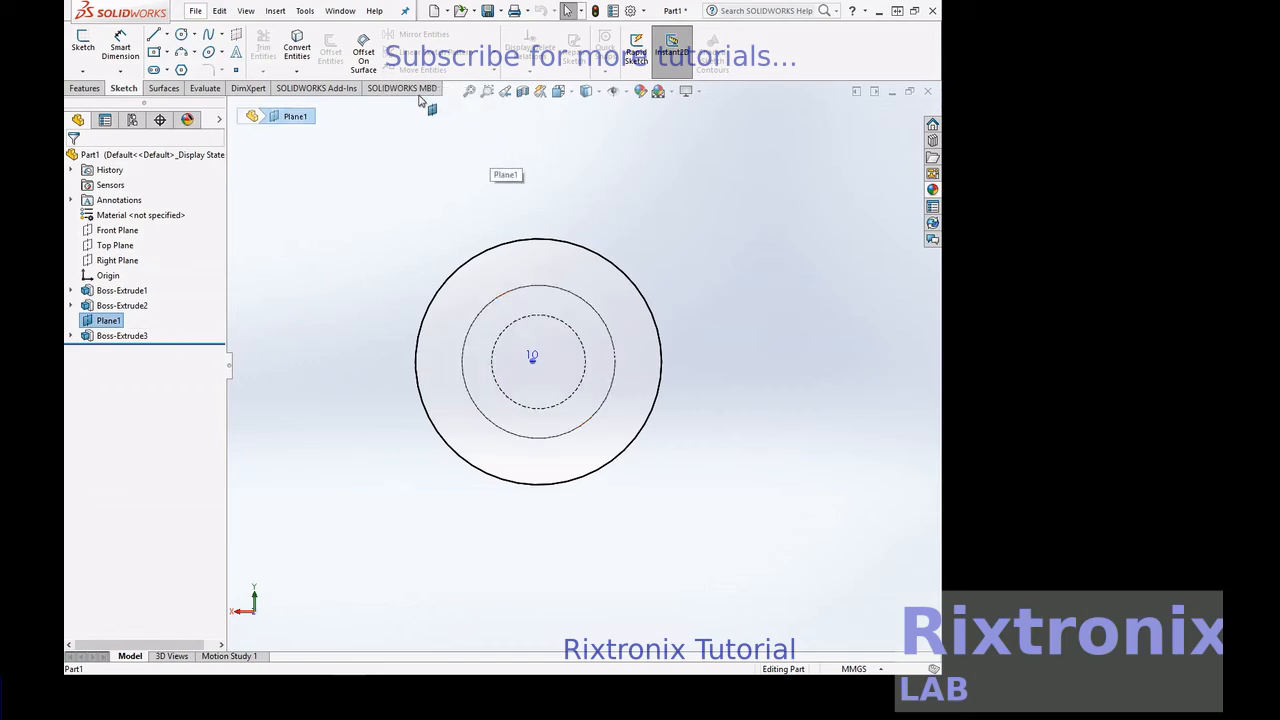
click(181, 34)
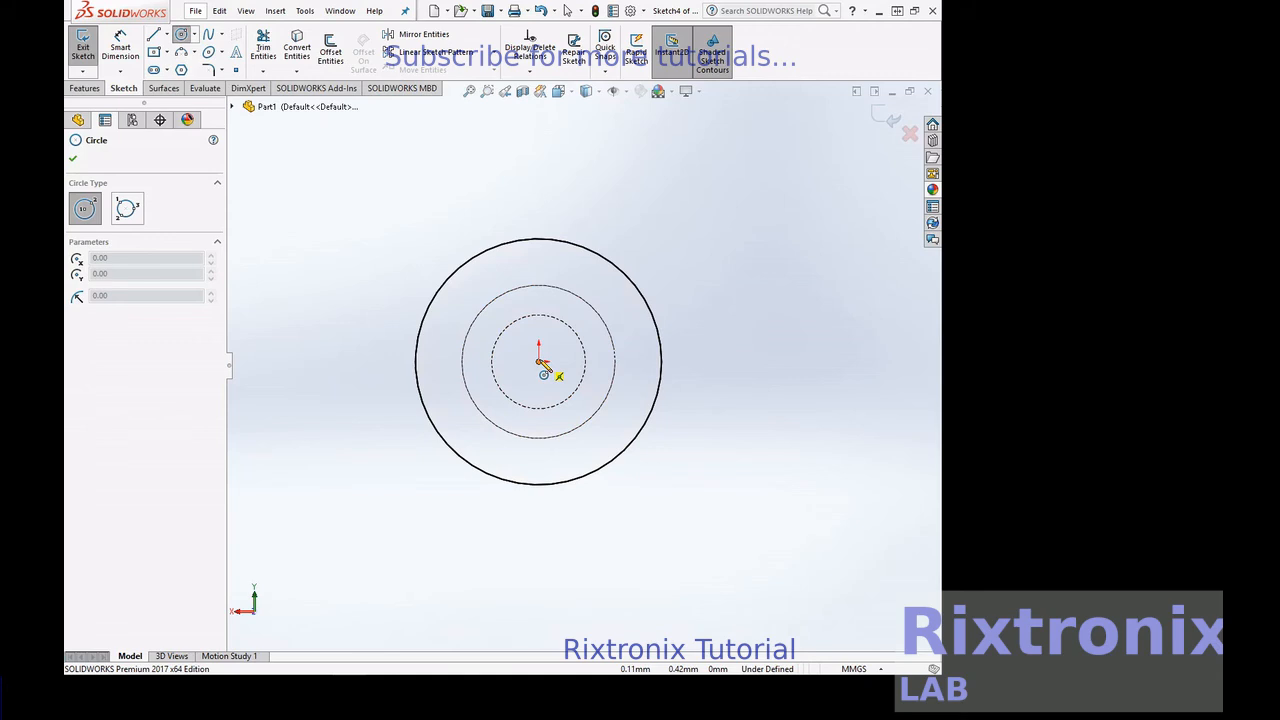
click(539, 362)
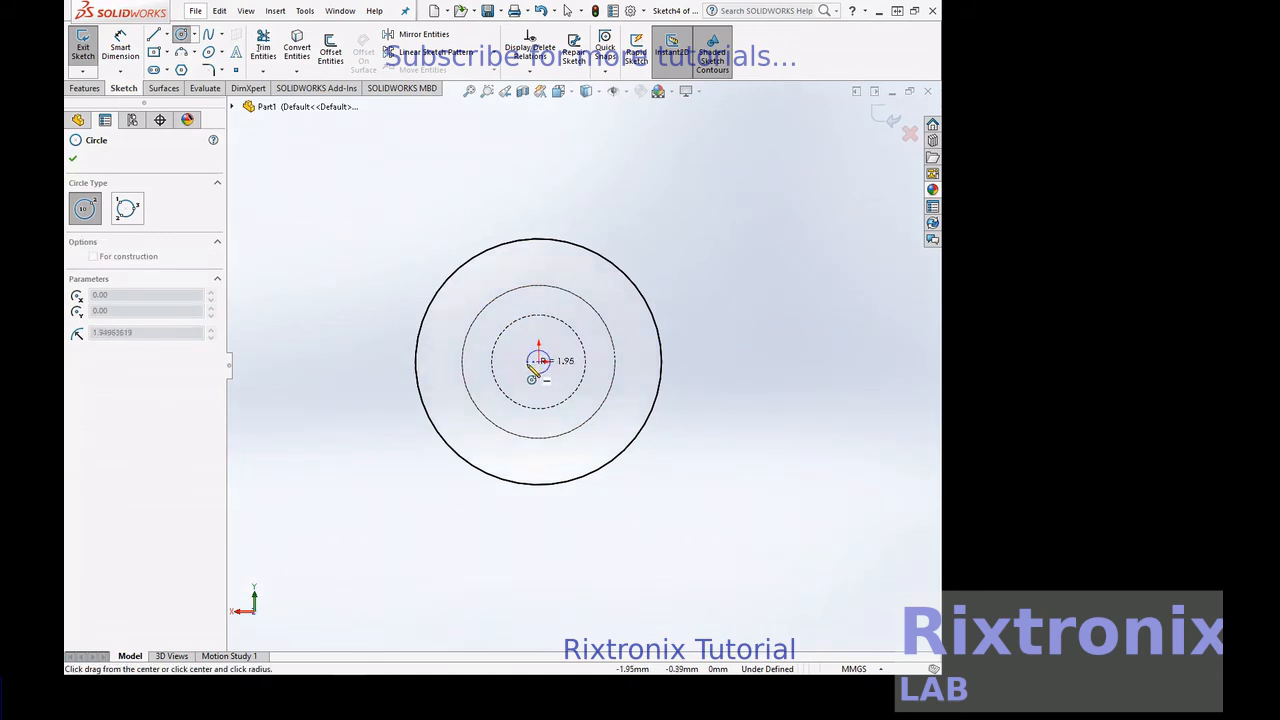
click(531, 372)
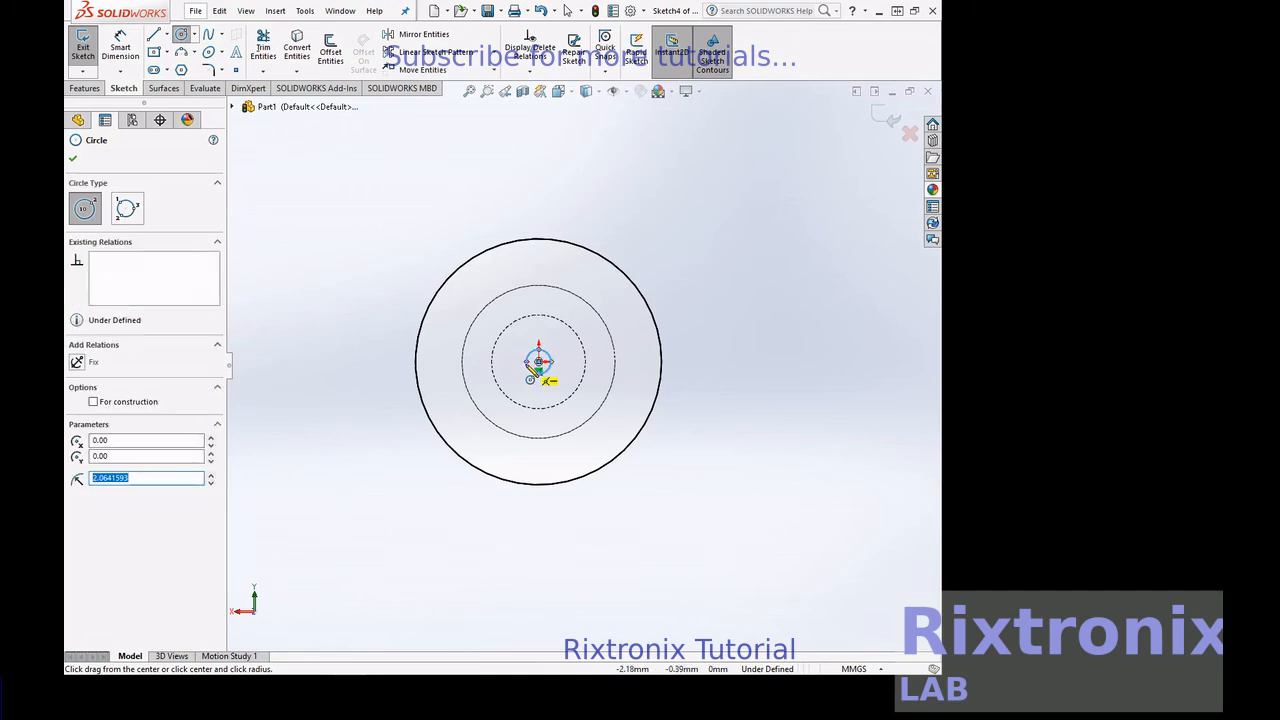
scroll(545, 372, up, 1)
key(Escape)
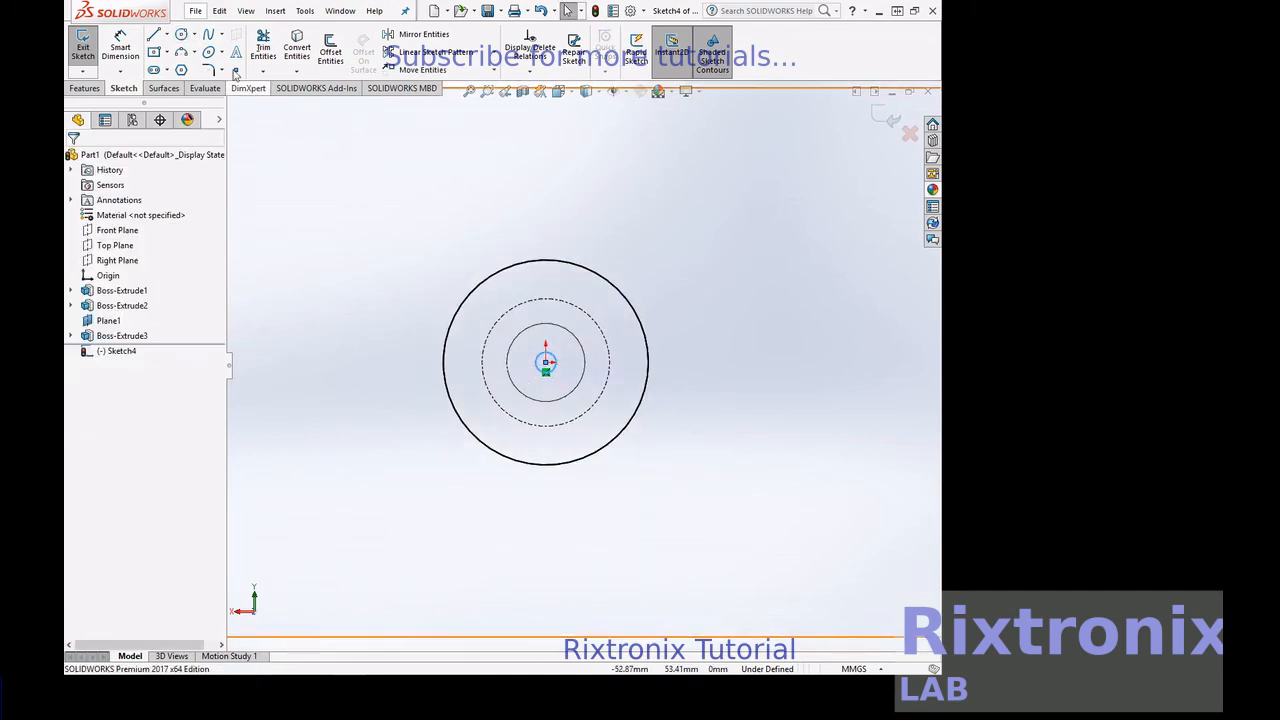
Step: Add a diameter dimension to the small circle, try a value of 4 mm, and exit the sketch
click(120, 47)
click(578, 380)
click(557, 370)
click(600, 235)
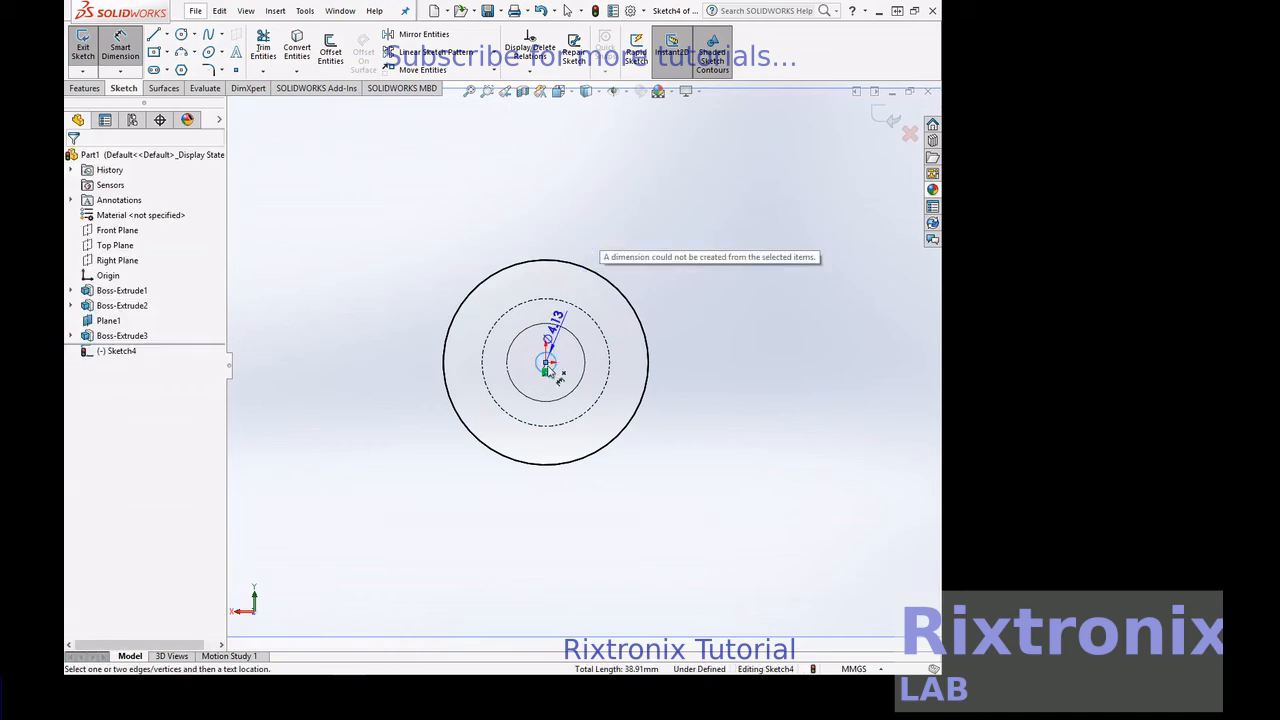
click(548, 525)
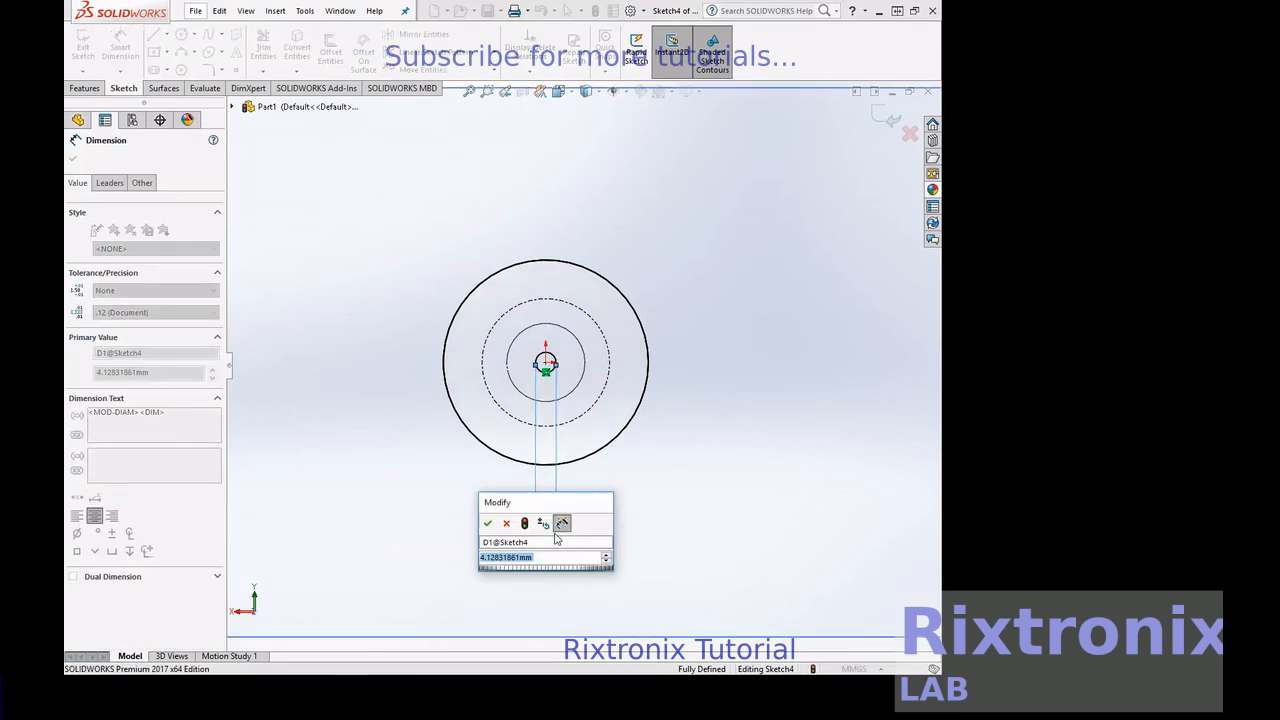
text(4)
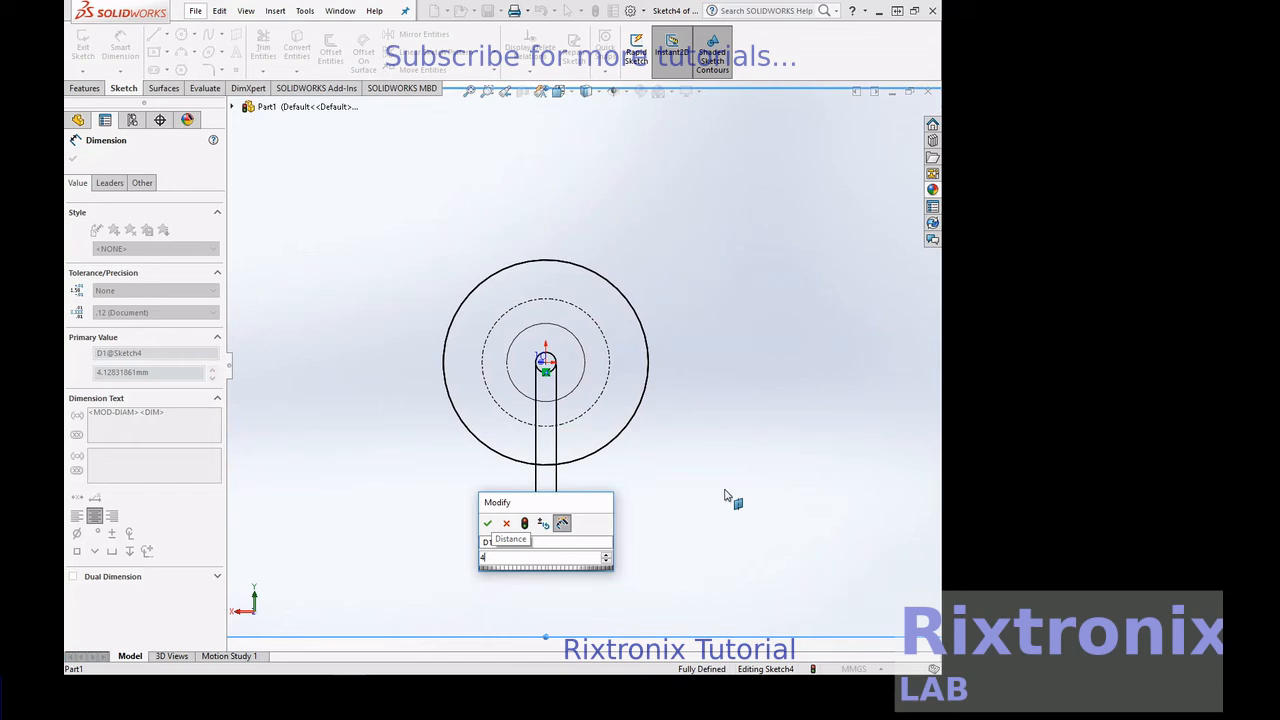
key(Escape)
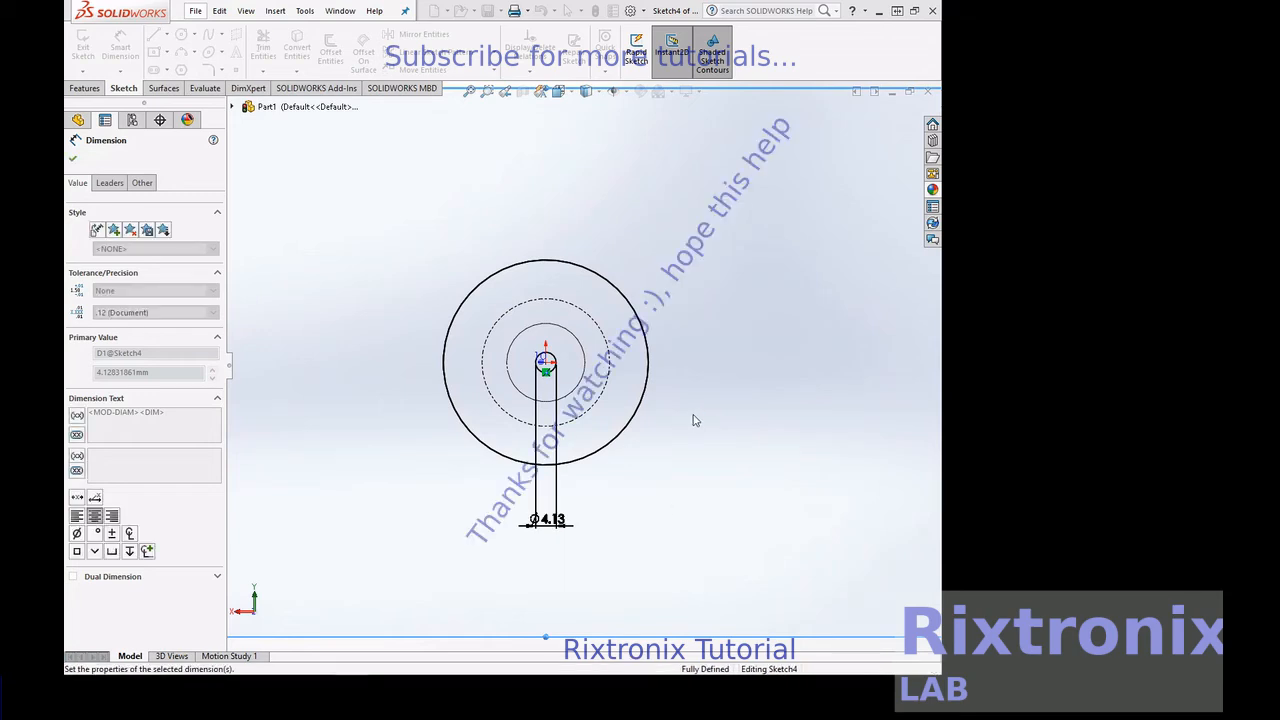
right_click(725, 358)
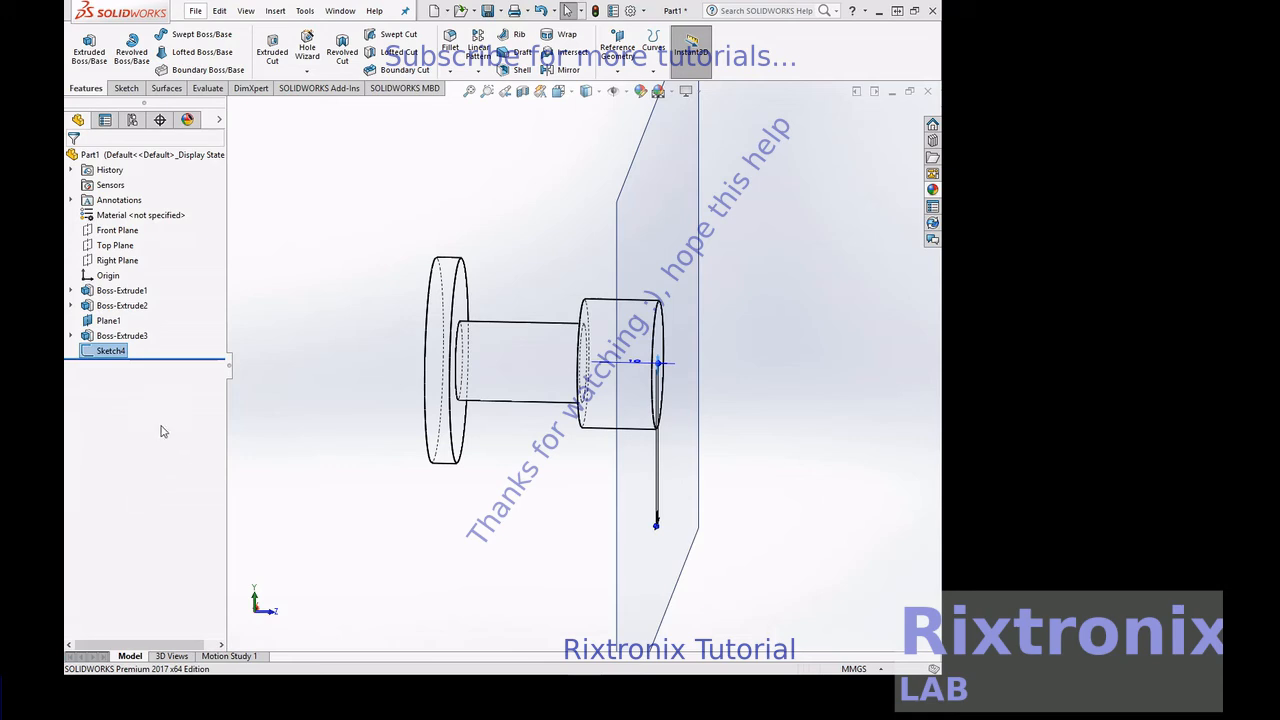
Step: Save the part as Wardrobe HandleV1 in the STL folder
click(196, 12)
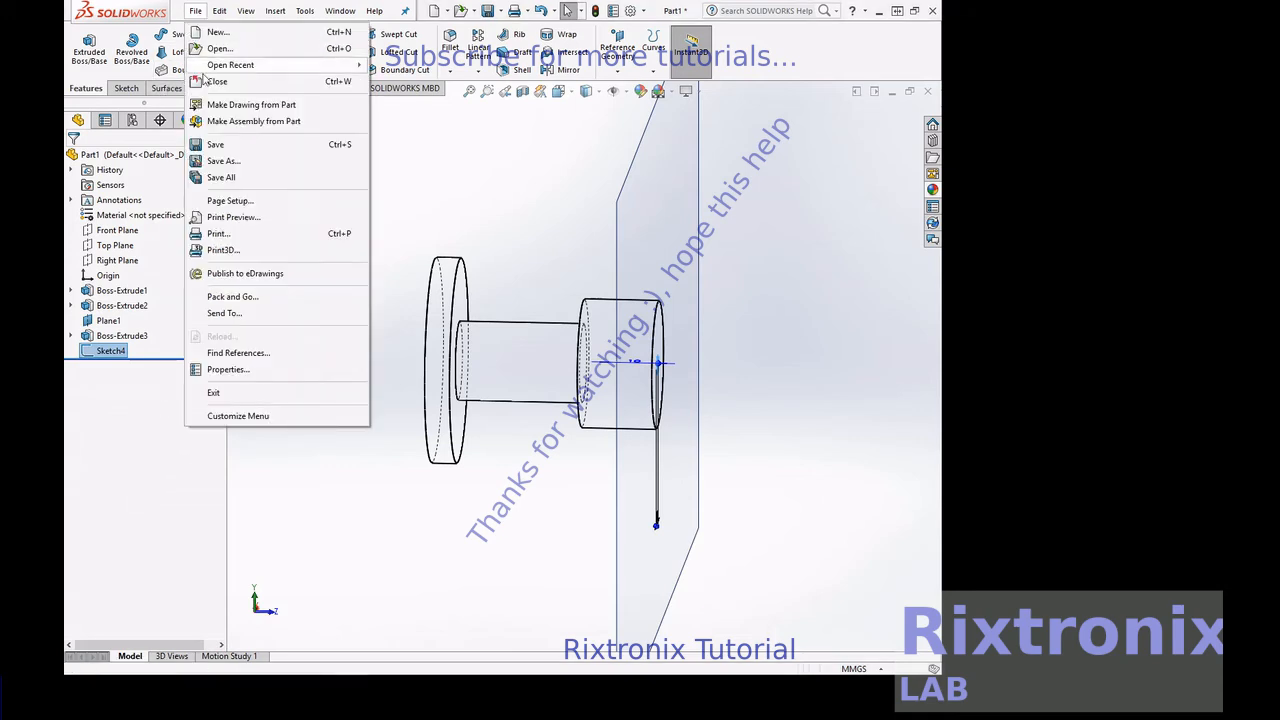
click(227, 148)
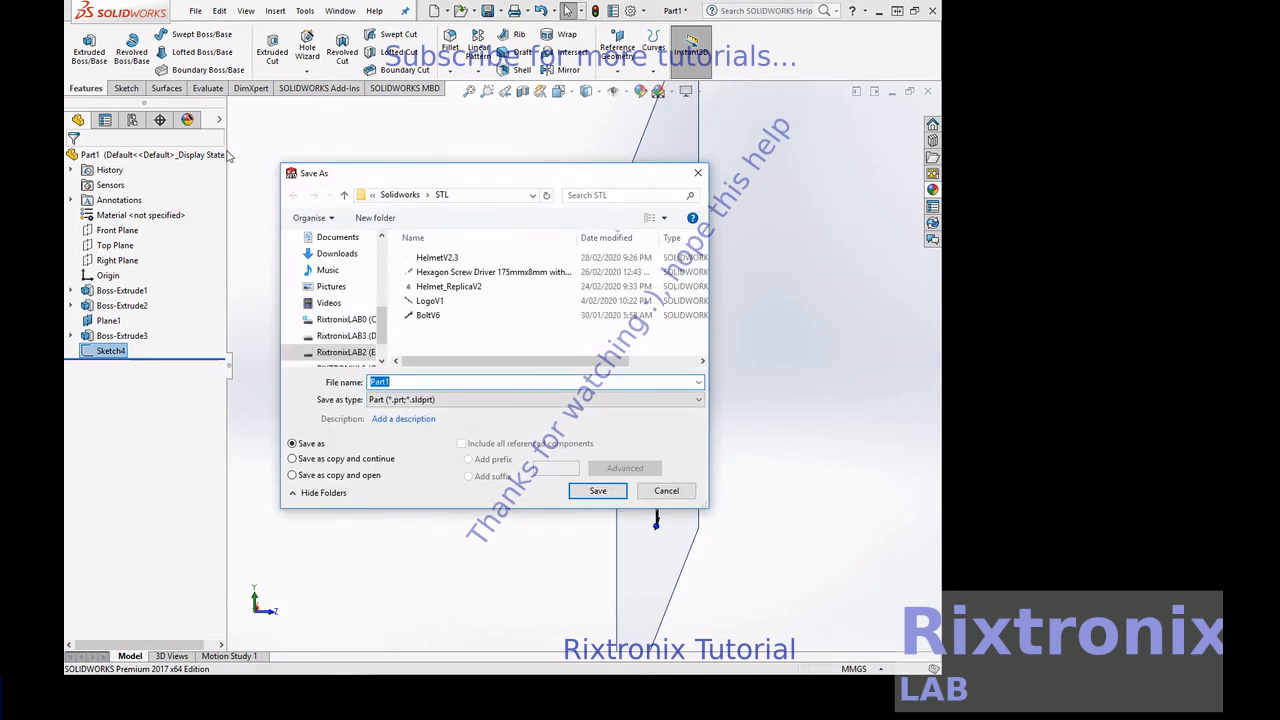
text(Ca)
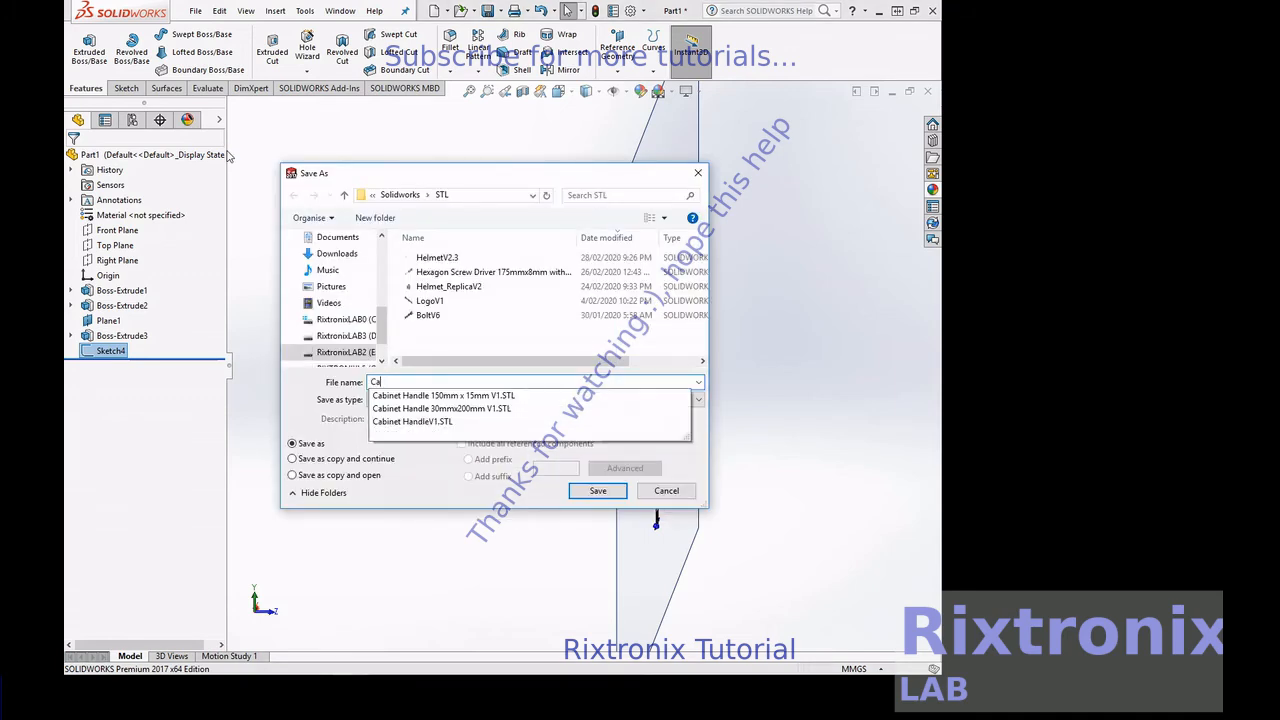
key(BackSpace)
key(BackSpace)
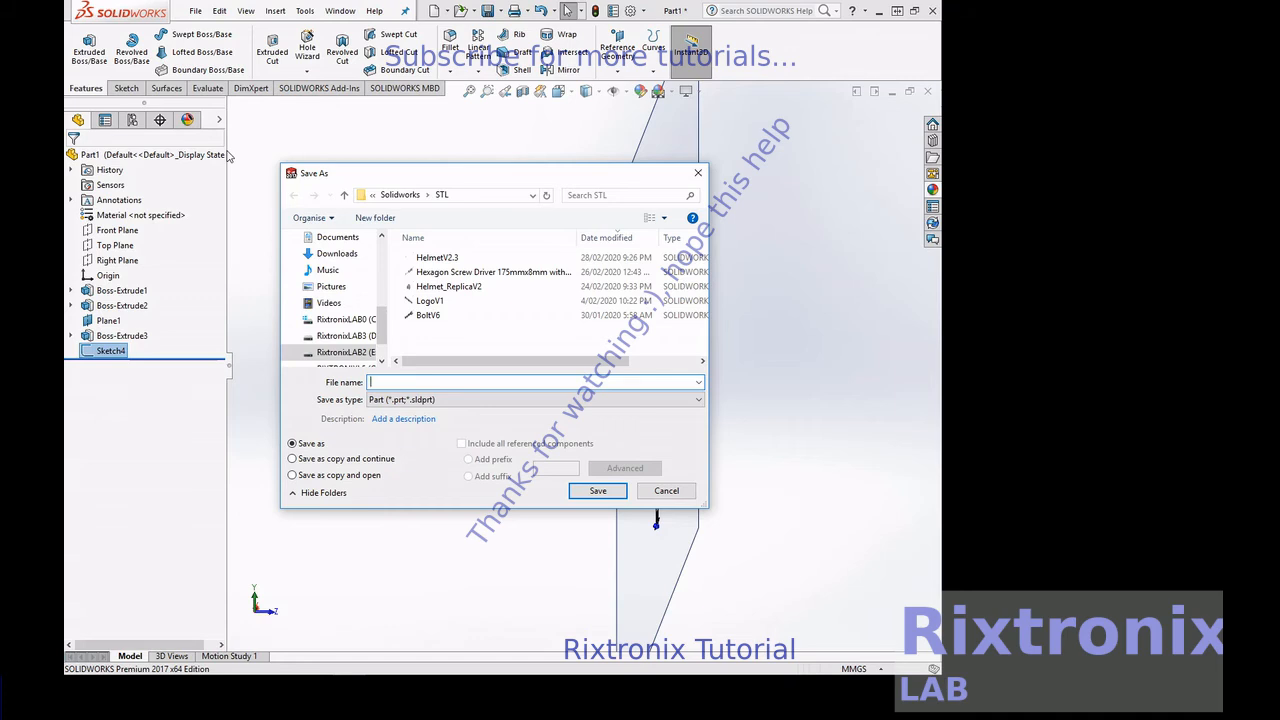
text(Wardrobe HandleV1)
key(Return)
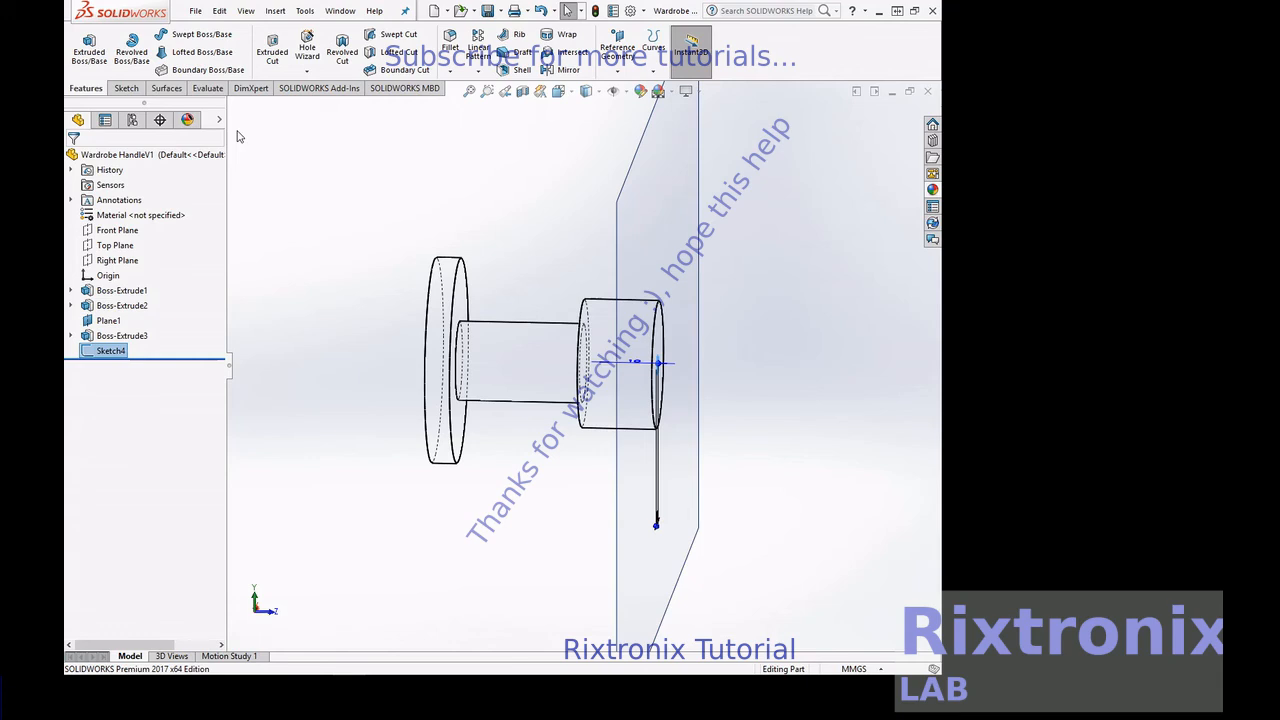
Step: Set up a blind boss extrusion of the small circle sketch with a depth of 10 mm and the result merged
click(89, 46)
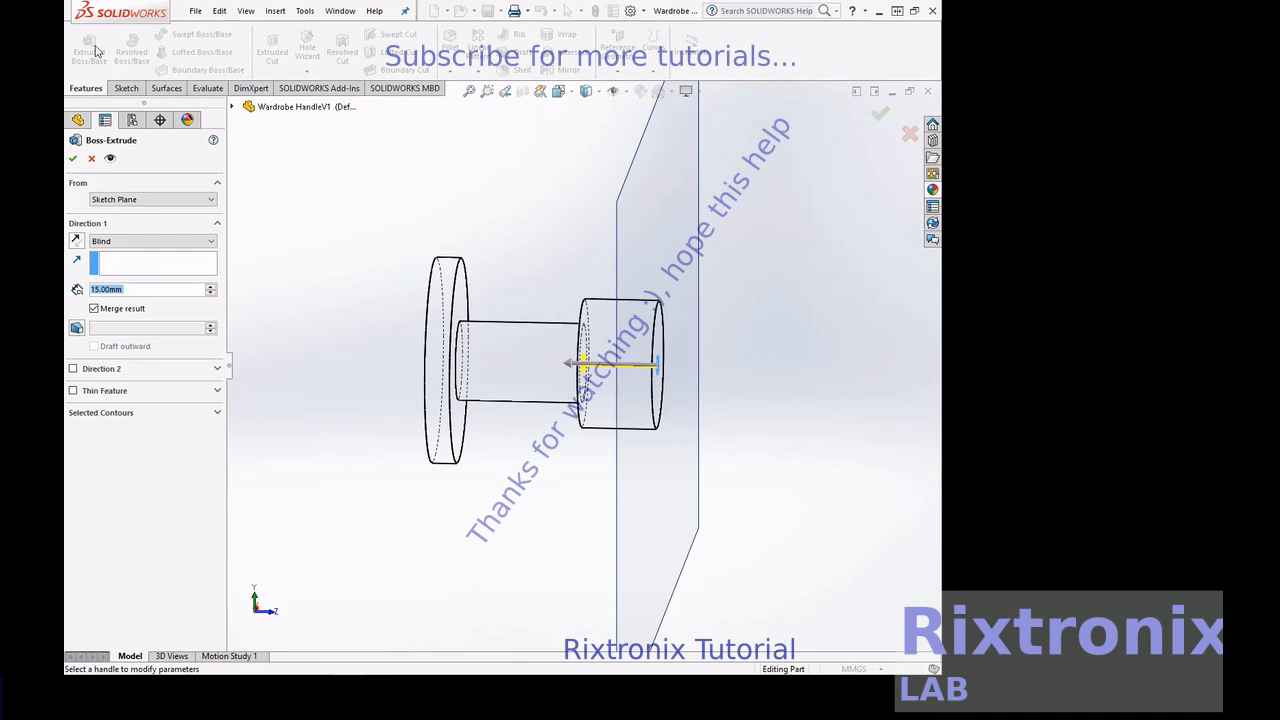
click(102, 289)
key(Left)
key(Left)
key(Delete)
text(0)
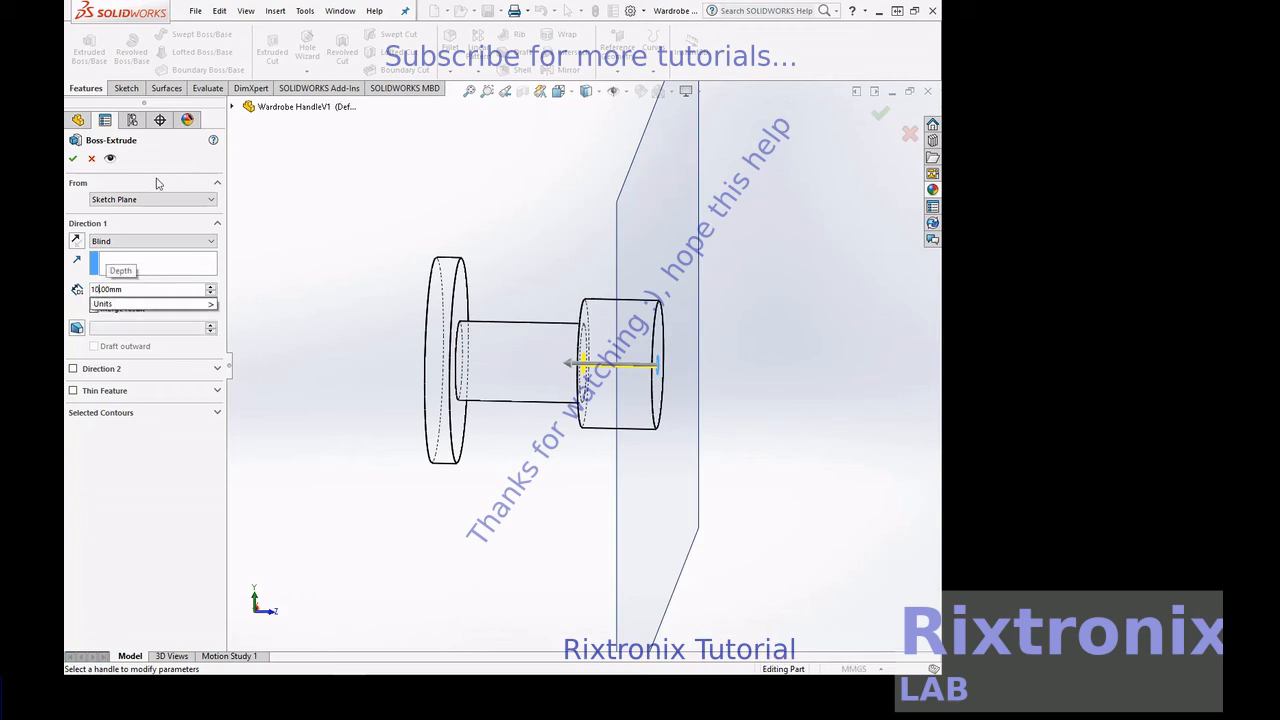
click(293, 231)
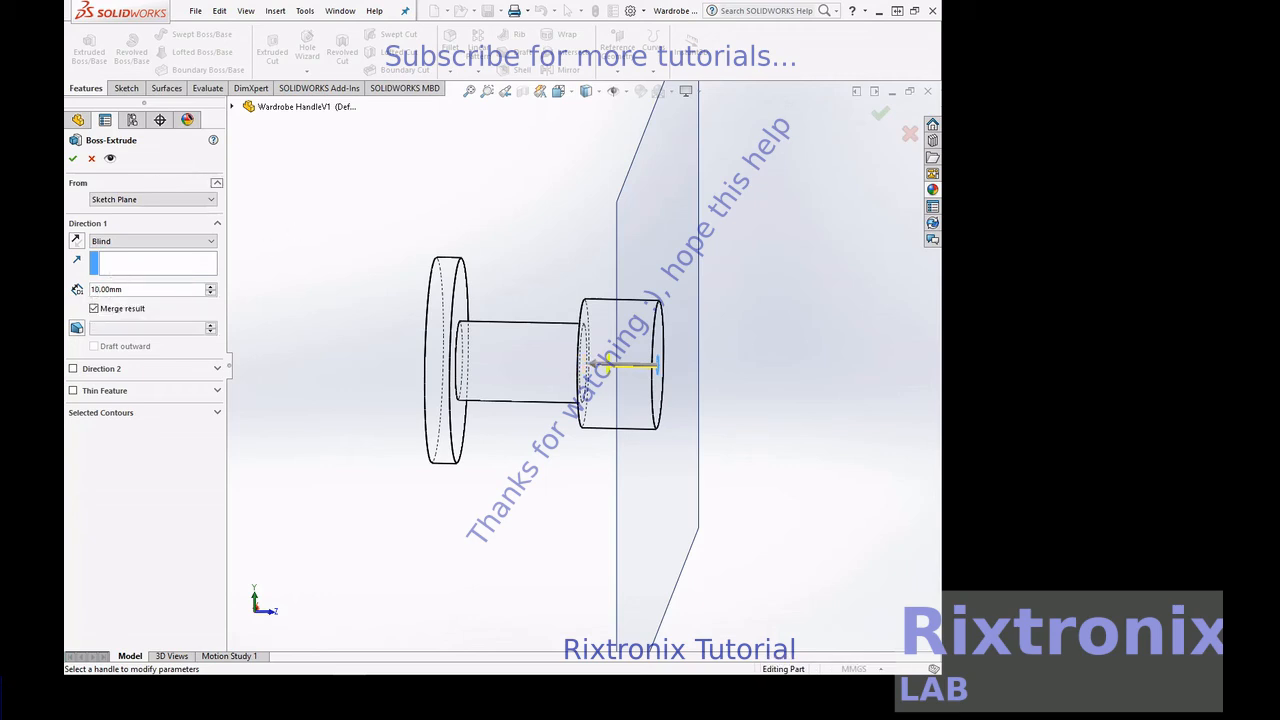